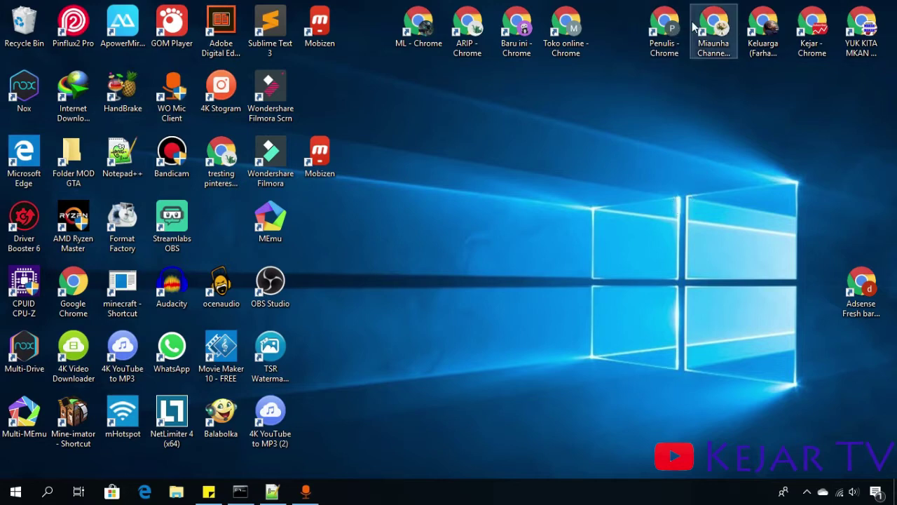
Open Chrome, close the leftover blog tabs, and go to the Google homepage
double_click(862, 284)
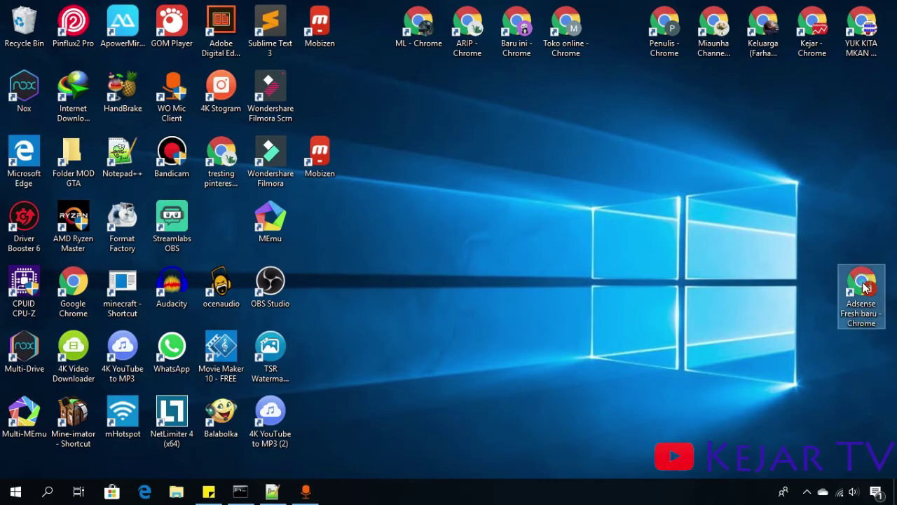
left_click(466, 11)
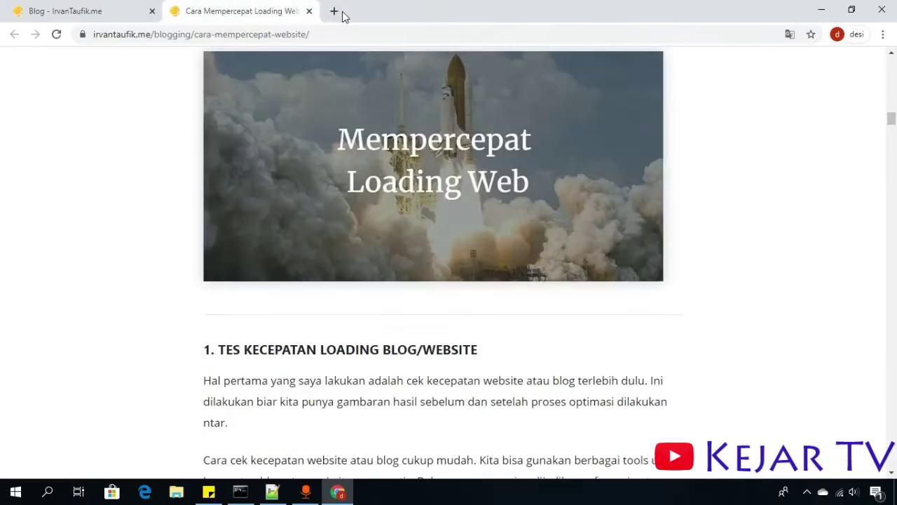
left_click(341, 12)
left_click(310, 11)
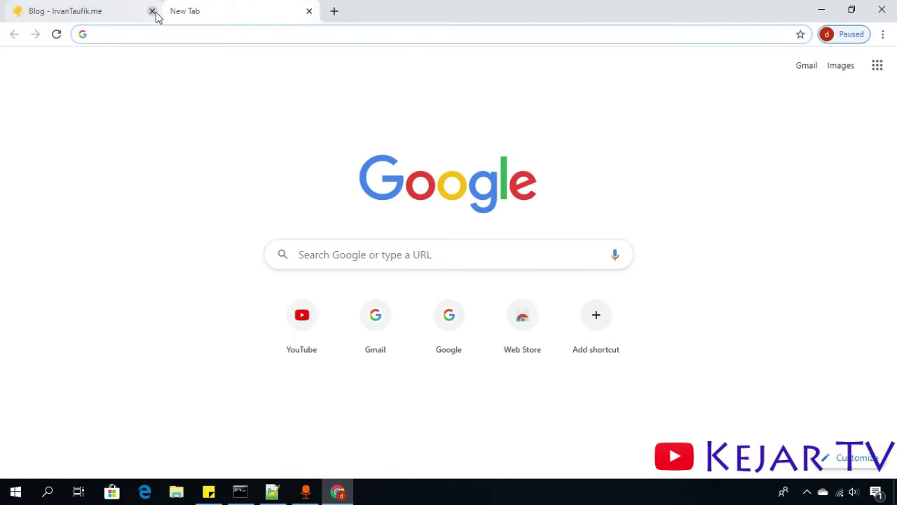
left_click(152, 12)
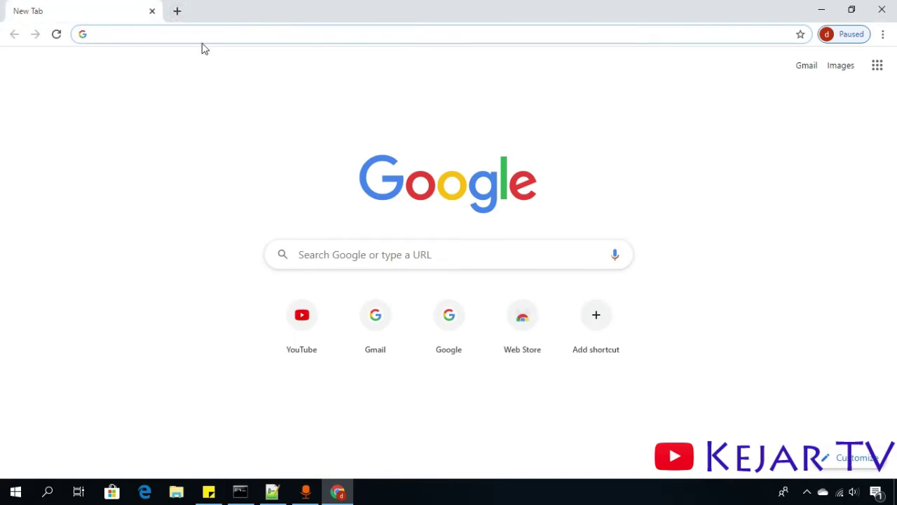
left_click(470, 335)
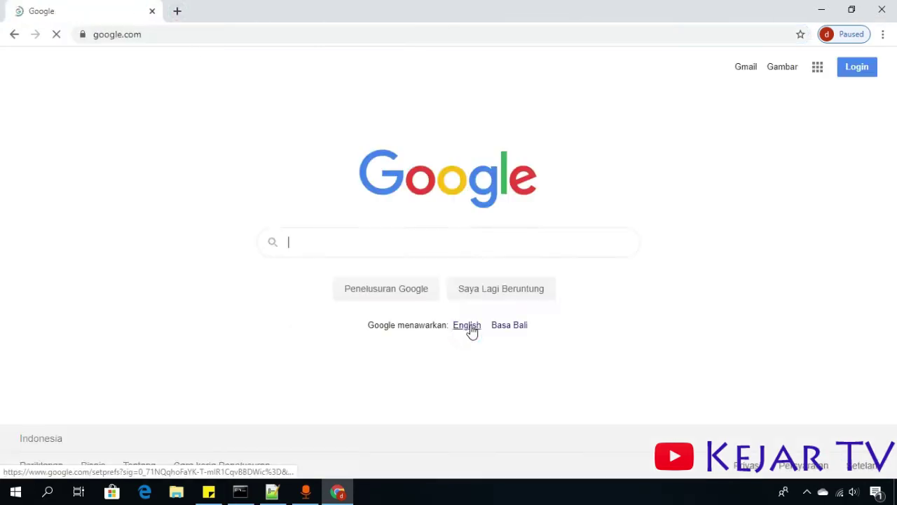
Open bing.com in a second tab, then return to the Google homepage search box
left_click(178, 12)
type("bin")
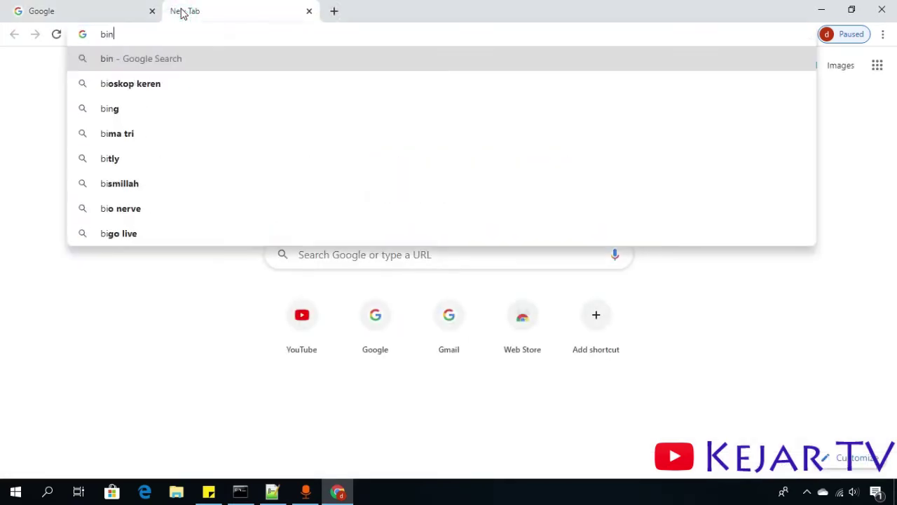
type("g.co")
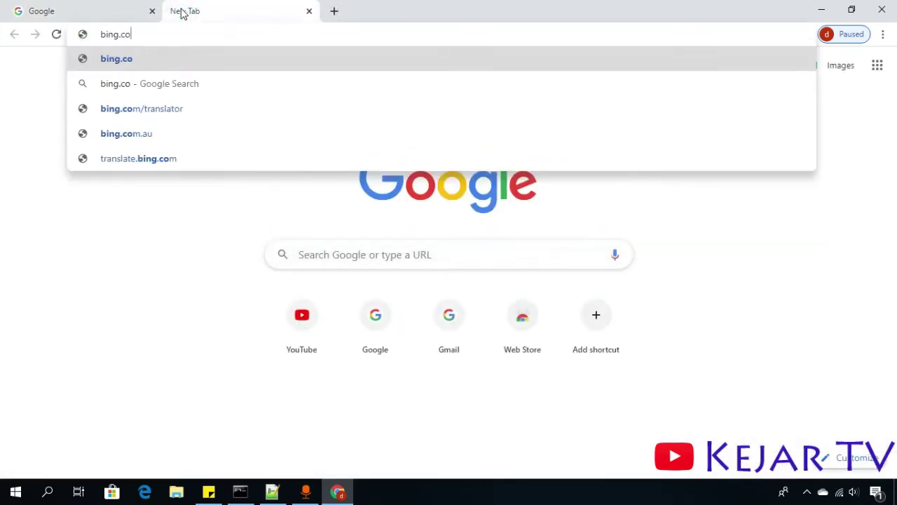
type("m")
key("Return")
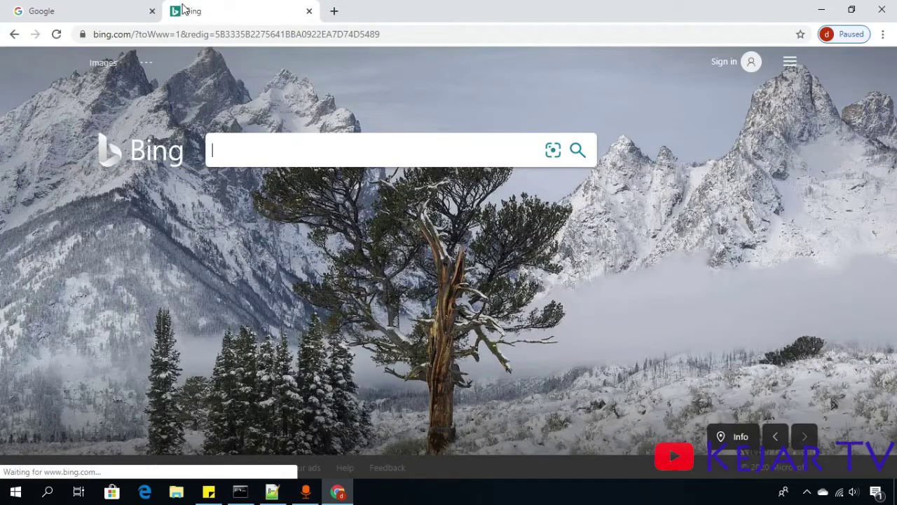
left_click(97, 8)
left_click(294, 6)
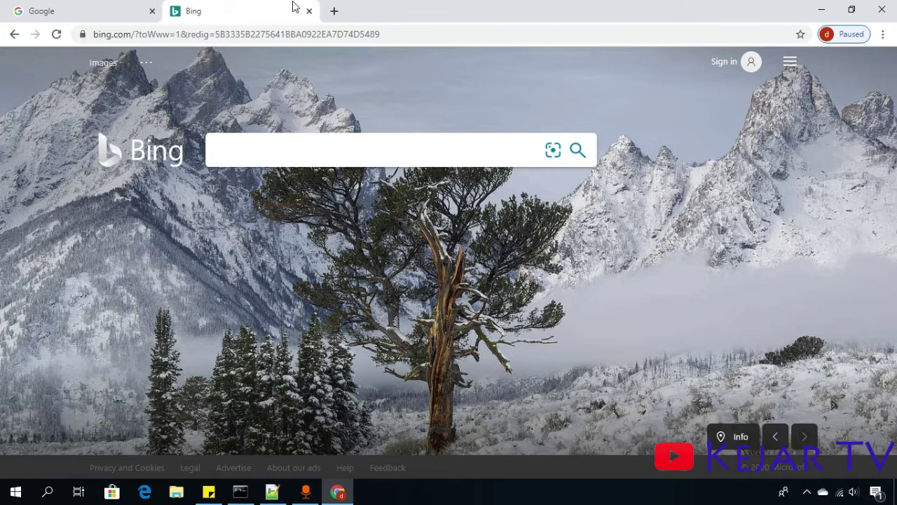
left_click(82, 6)
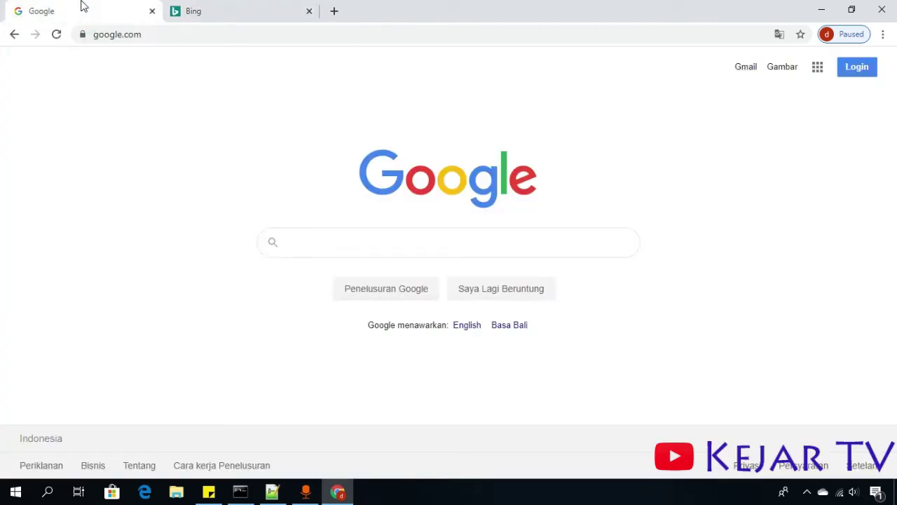
left_click(193, 10)
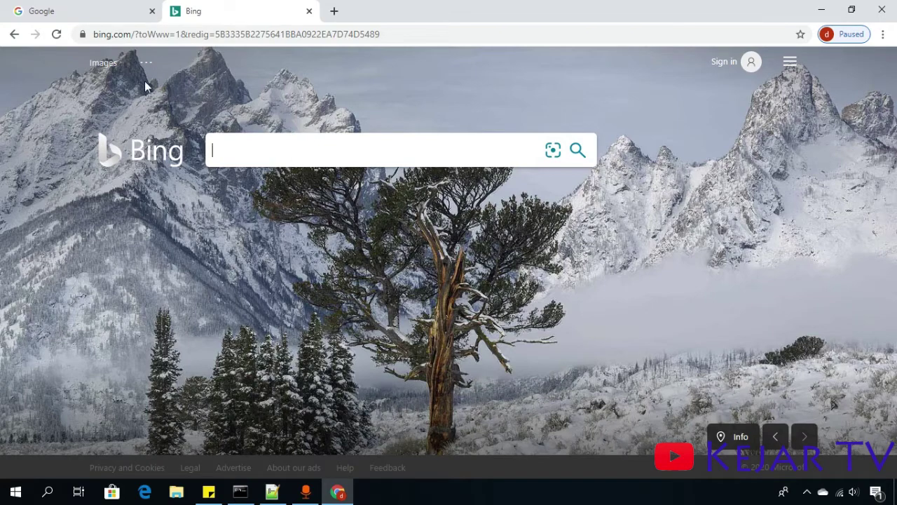
left_click(81, 6)
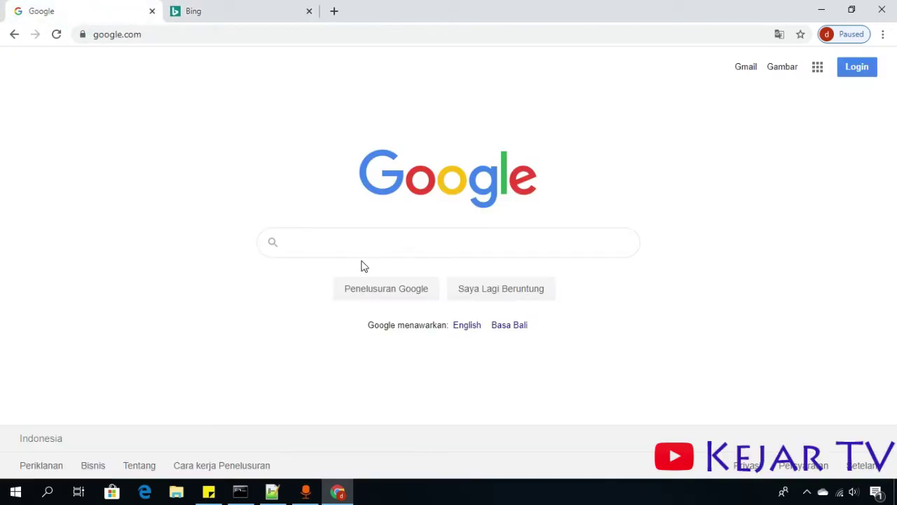
left_click(381, 240)
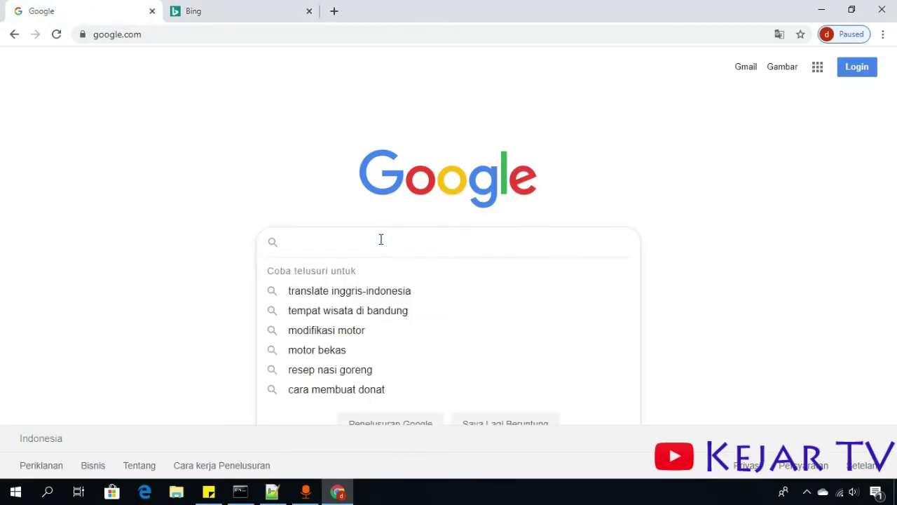
Search Google for 'kejar tv', briefly retrying the query as 'kejartv'
type("kejar ")
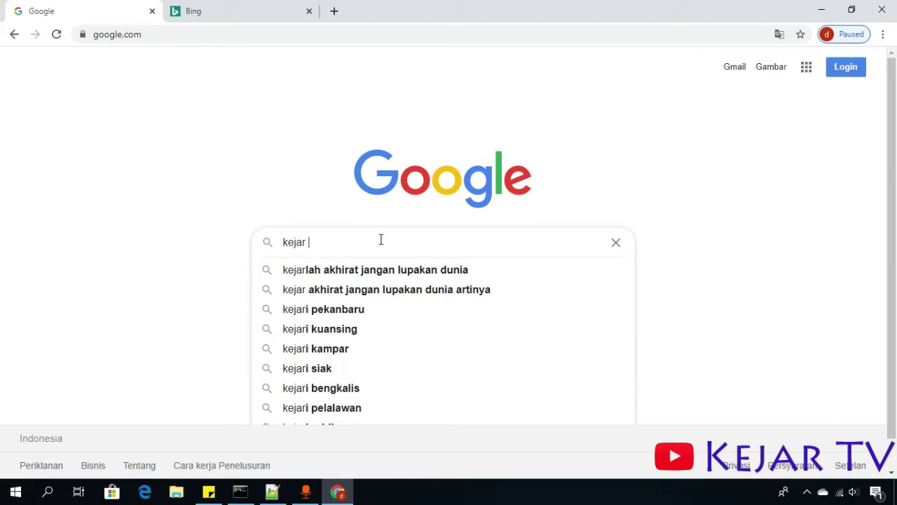
type("tv")
key("Return")
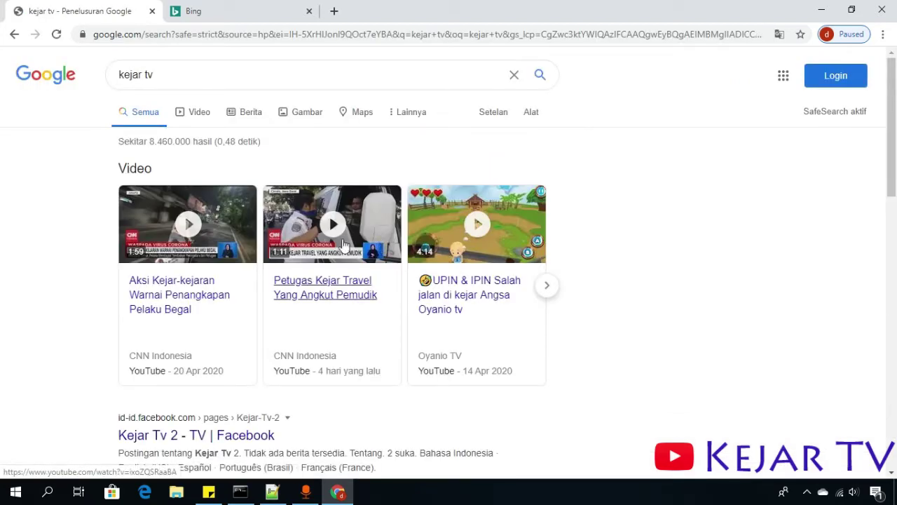
left_click(174, 72)
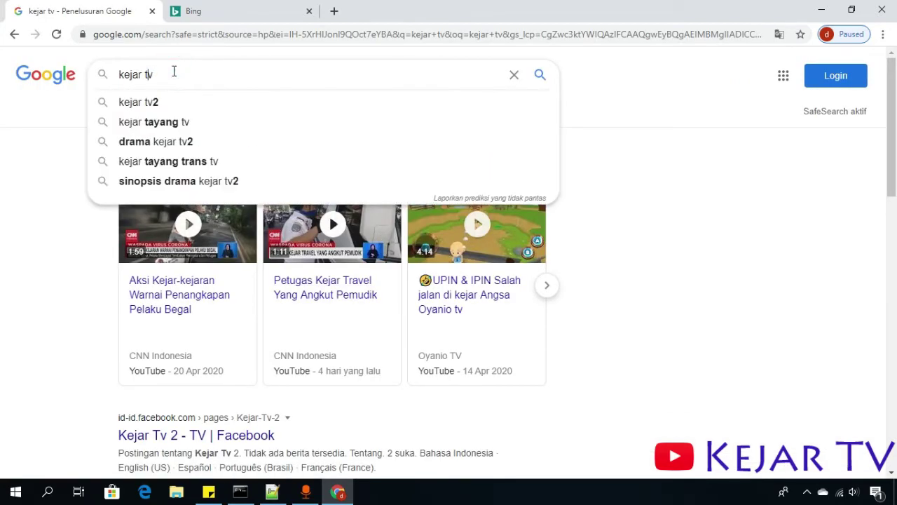
key("BackSpace")
key("Return")
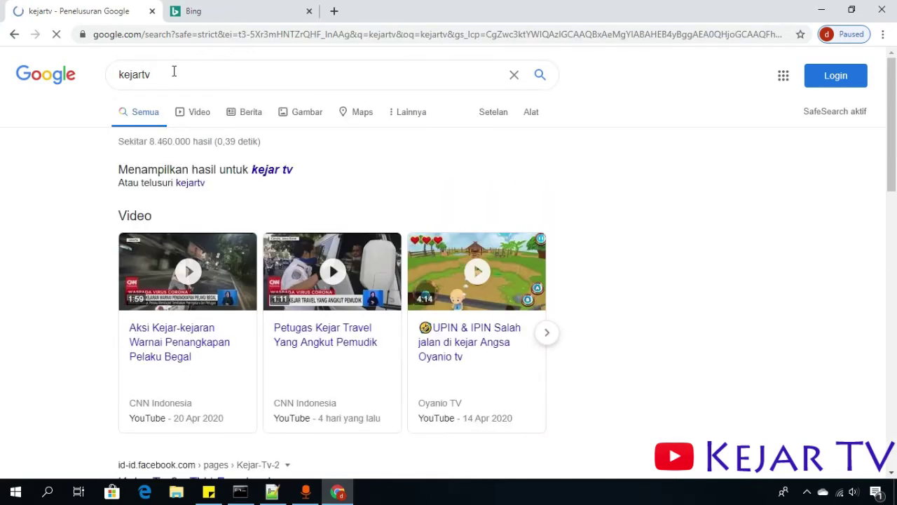
scroll(326, 226, "down", 2)
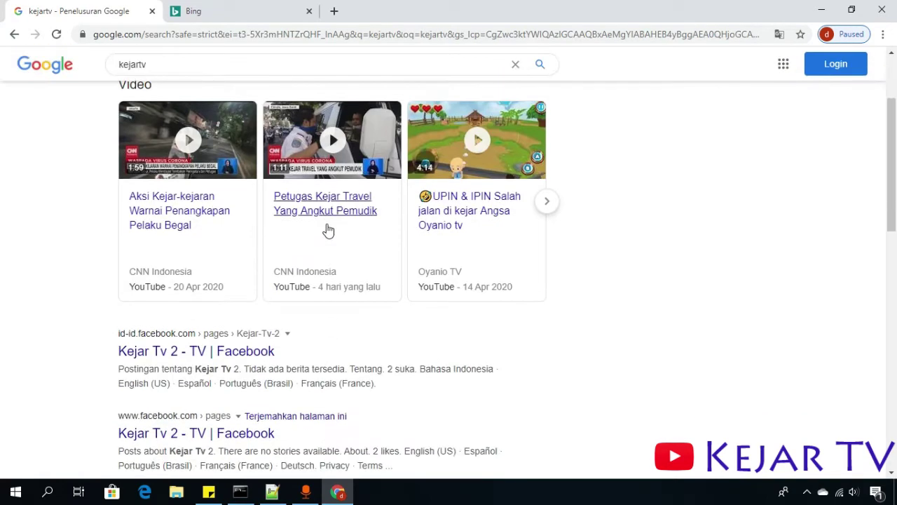
scroll(327, 228, "up", 1)
scroll(327, 226, "up", 1)
Switch to the Gambar (Images) results for kejar tv and scroll through the thumbnails
left_click(305, 112)
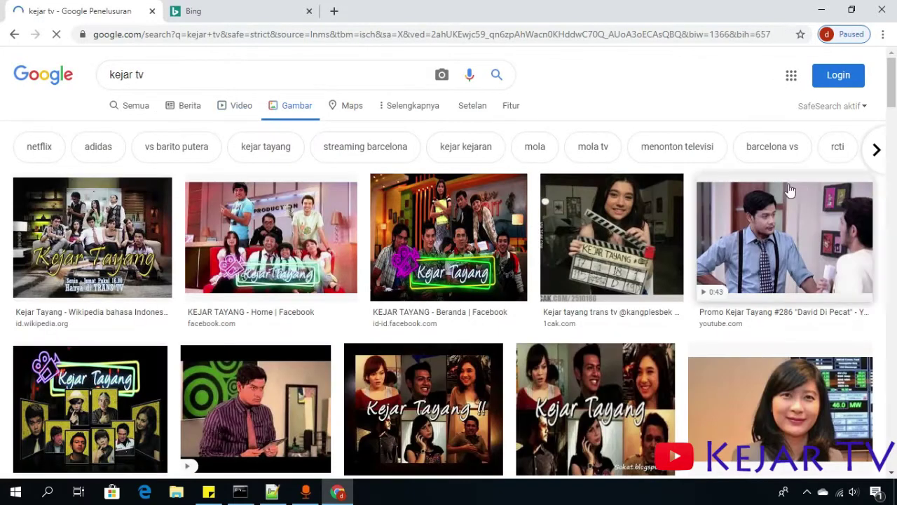
scroll(441, 311, "down", 2)
scroll(275, 203, "down", 2)
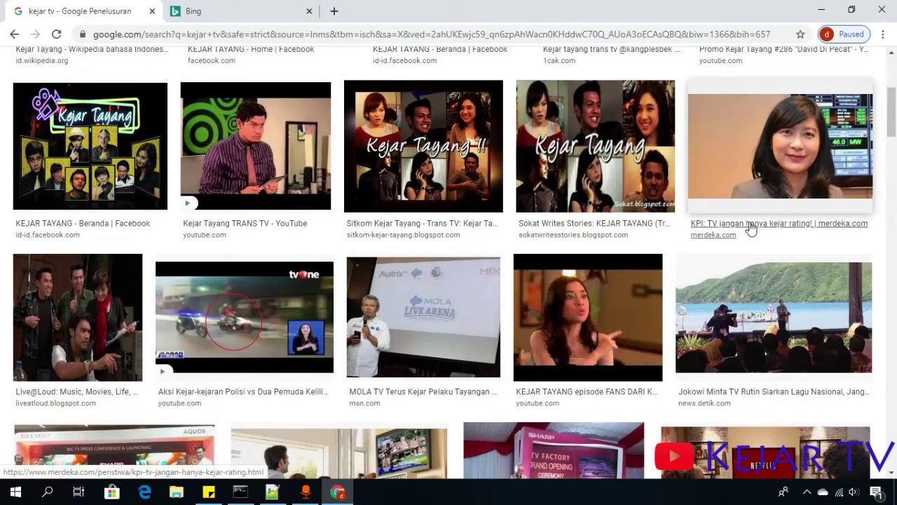
scroll(751, 228, "up", 3)
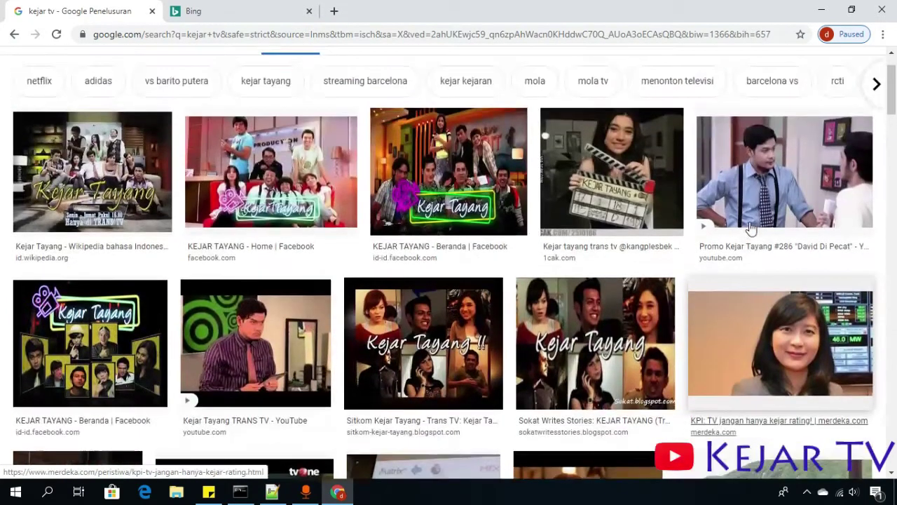
scroll(751, 228, "up", 1)
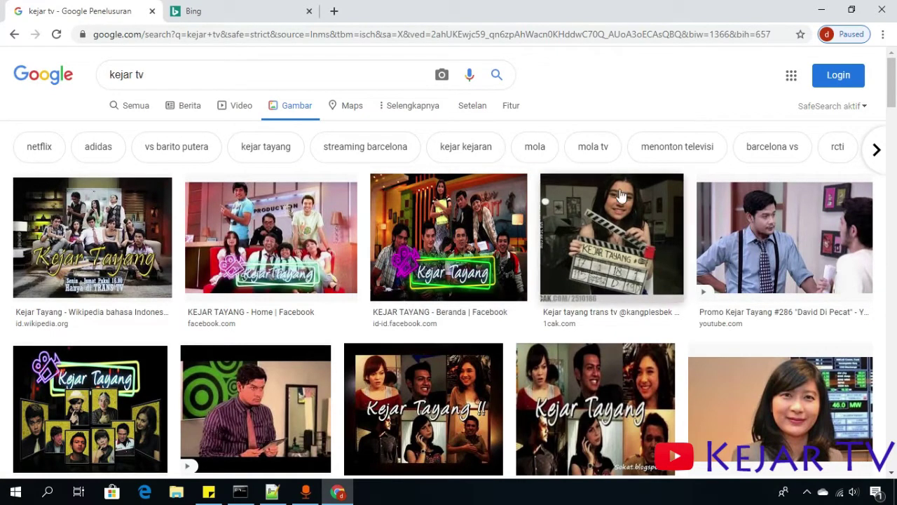
scroll(347, 397, "down", 1)
scroll(346, 397, "down", 3)
scroll(420, 315, "down", 3)
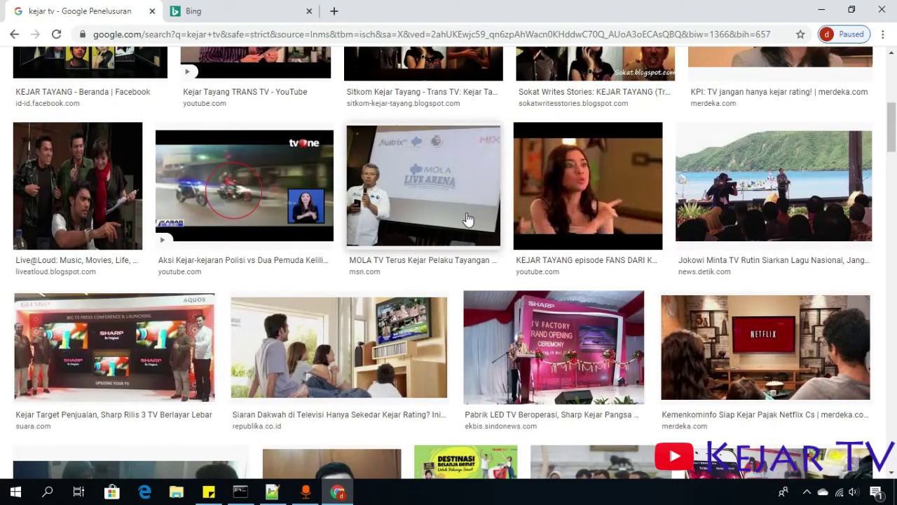
Preview the MOLA TV image from the results, then open a new empty tab
left_click(442, 186)
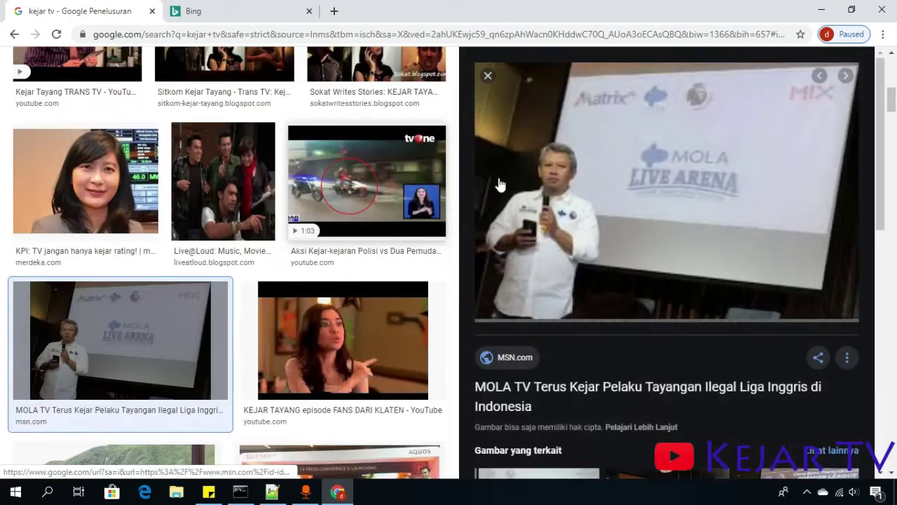
scroll(554, 183, "down", 3)
scroll(558, 181, "down", 2)
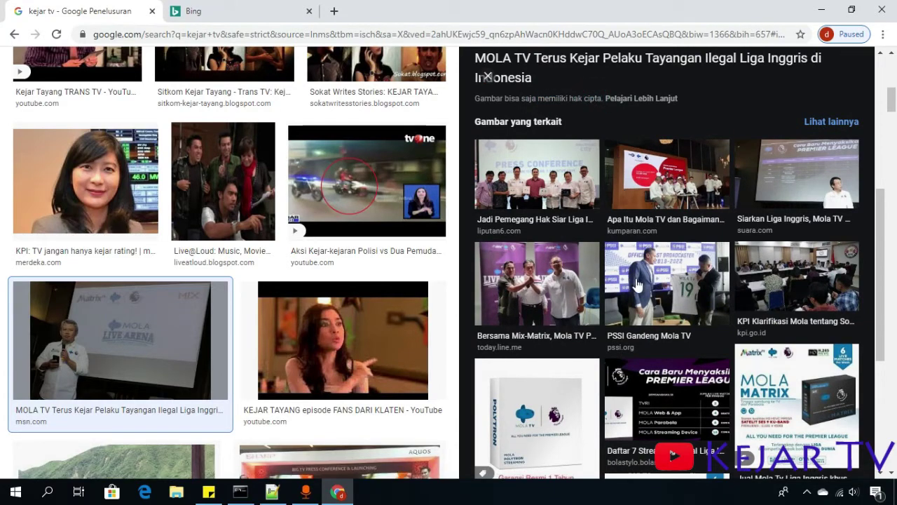
scroll(638, 283, "up", 2)
scroll(638, 279, "up", 2)
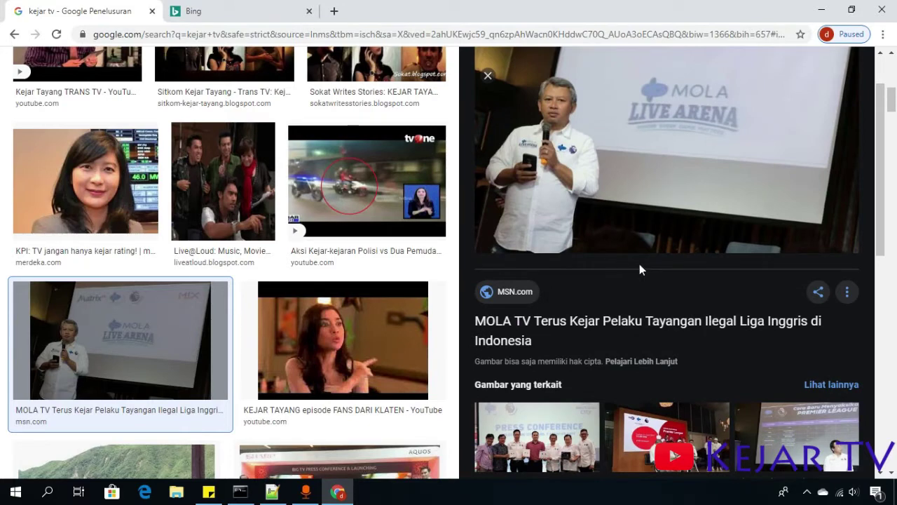
left_click(334, 11)
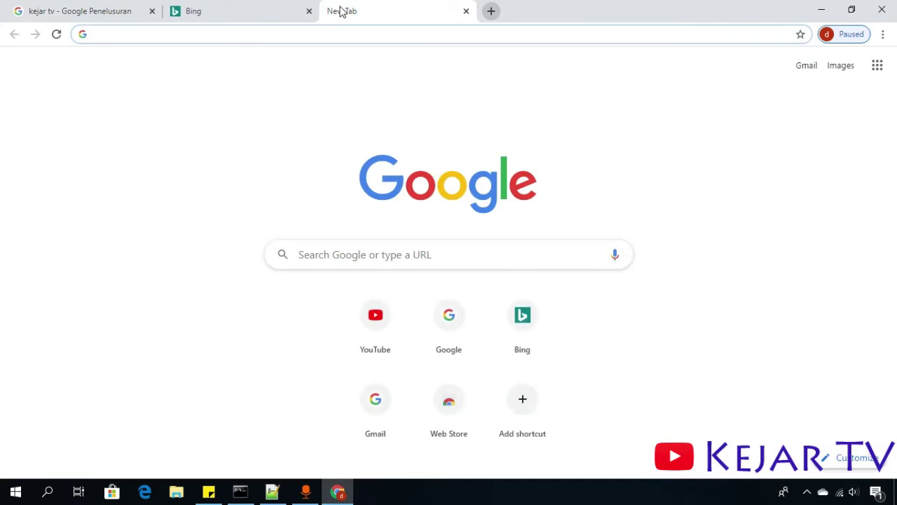
Search for pixabay and open its homepage, then close the Pixabay tab again
type("pixab")
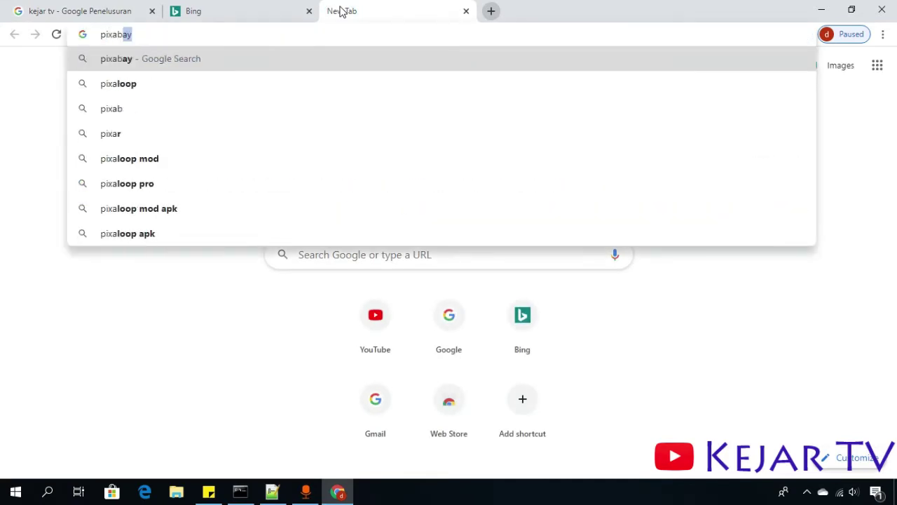
type("ay")
key("Return")
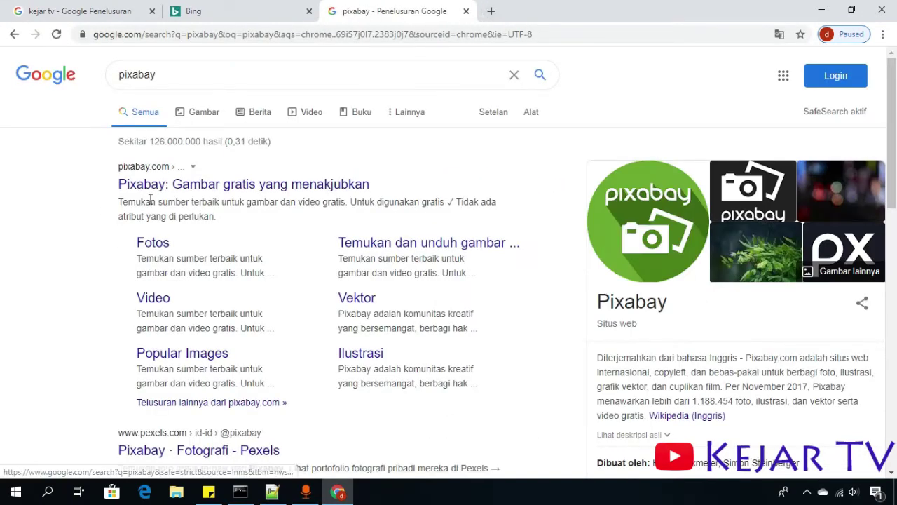
left_click(155, 185)
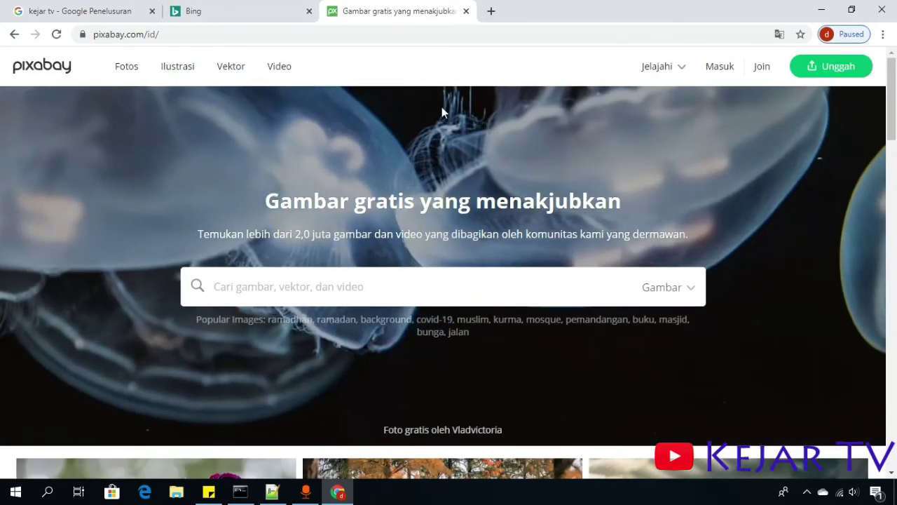
left_click(202, 9)
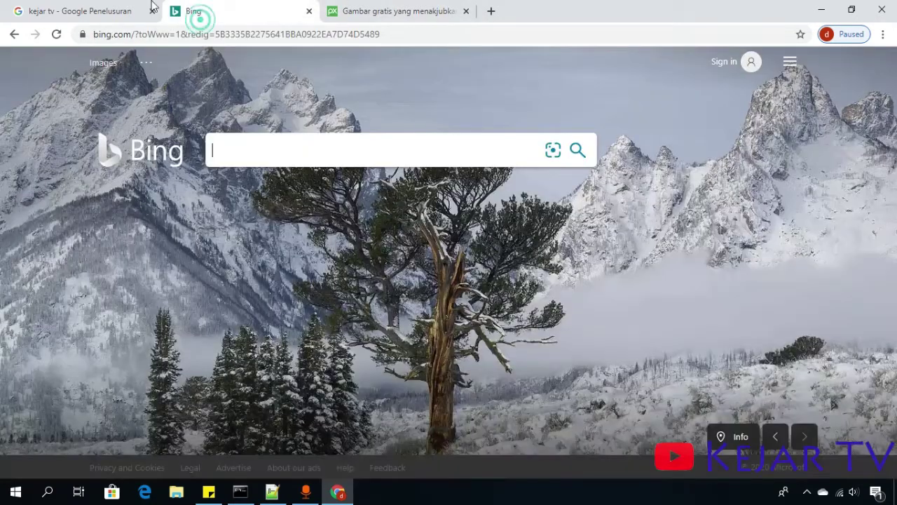
left_click(119, 10)
left_click(323, 8)
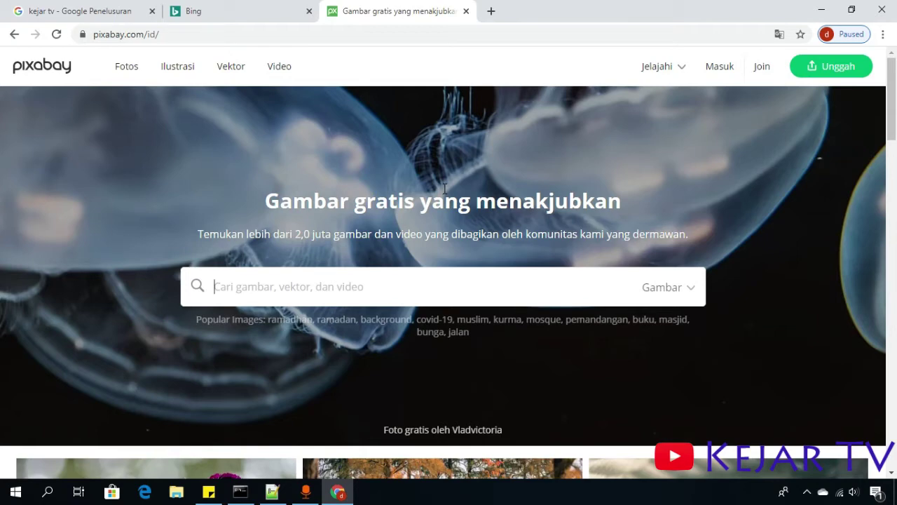
left_click(140, 10)
left_click(466, 12)
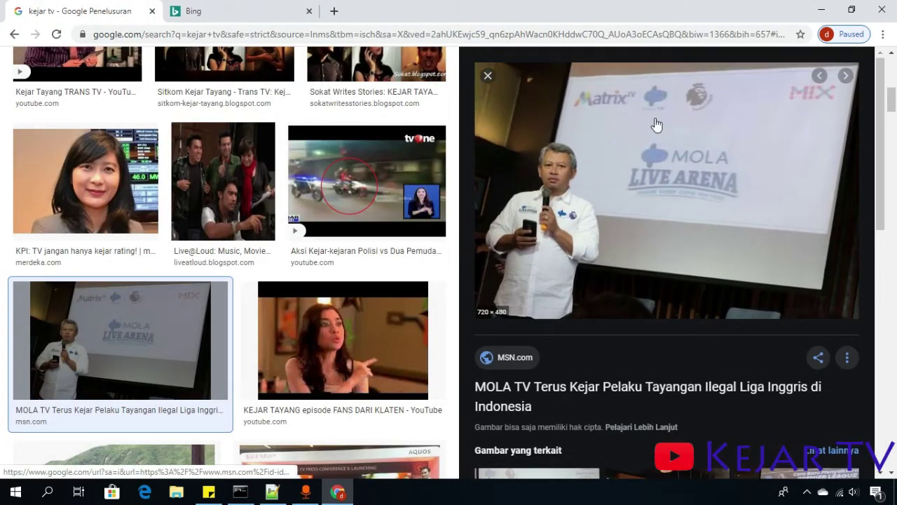
Open the previewed MOLA TV photo on its own tab at 720 × 480
right_click(650, 178)
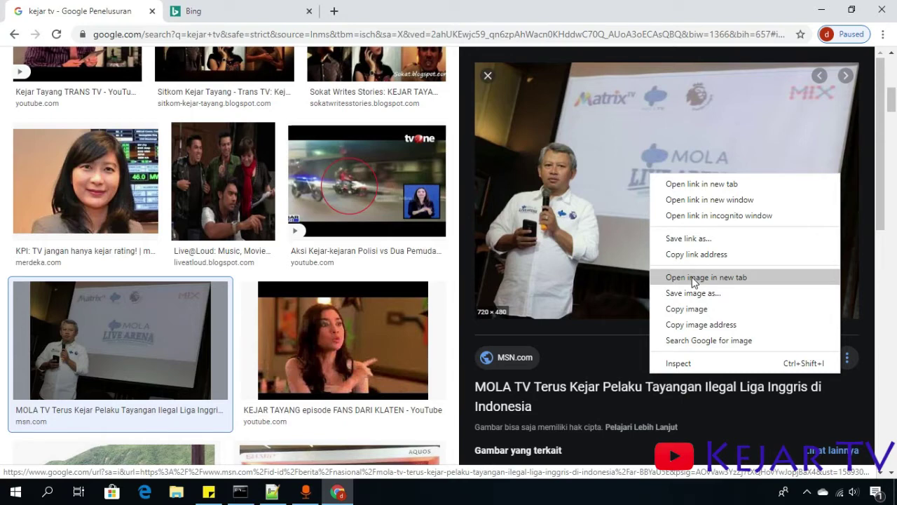
left_click(694, 277)
left_click(199, 11)
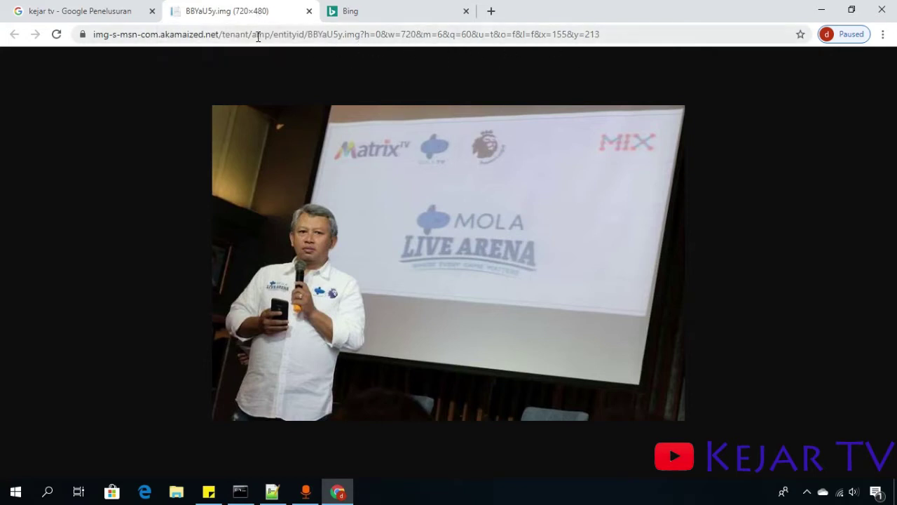
Change the width in the photo's address from 720 to 1280 to load the 1280 × 853 version
double_click(413, 33)
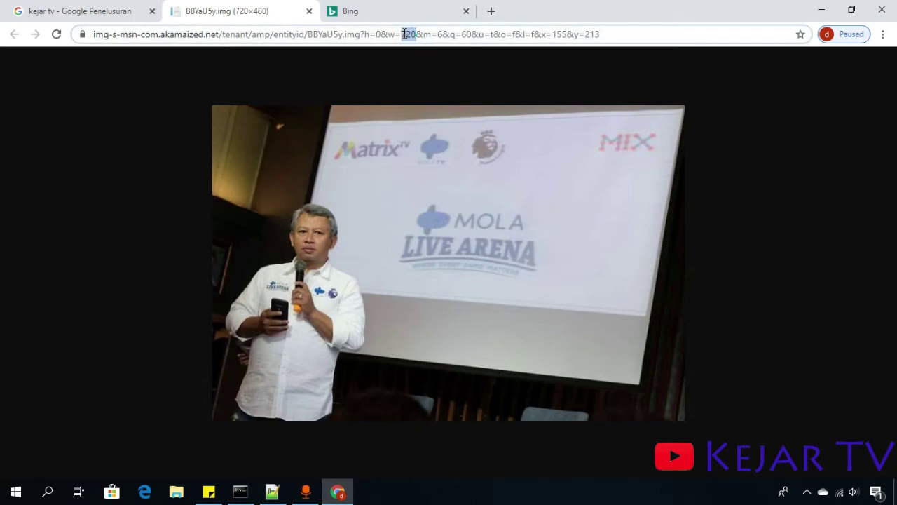
type("1")
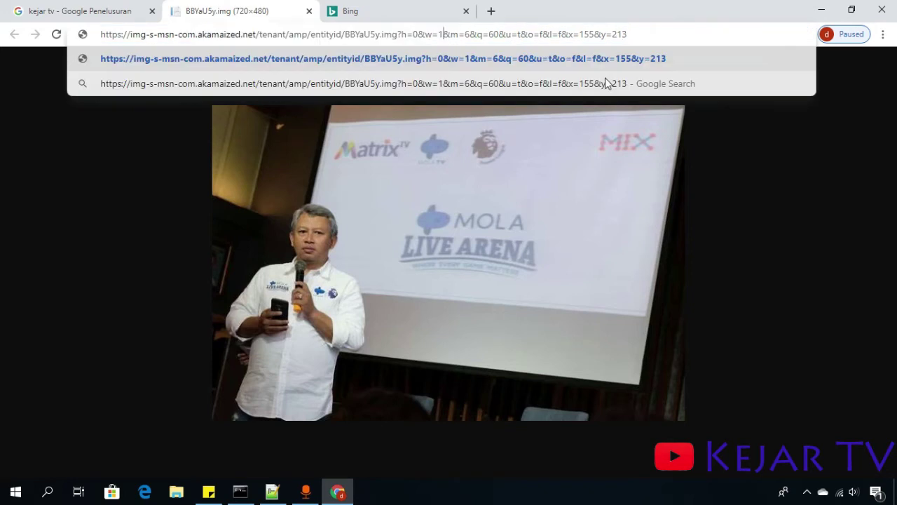
type("280")
key("Return")
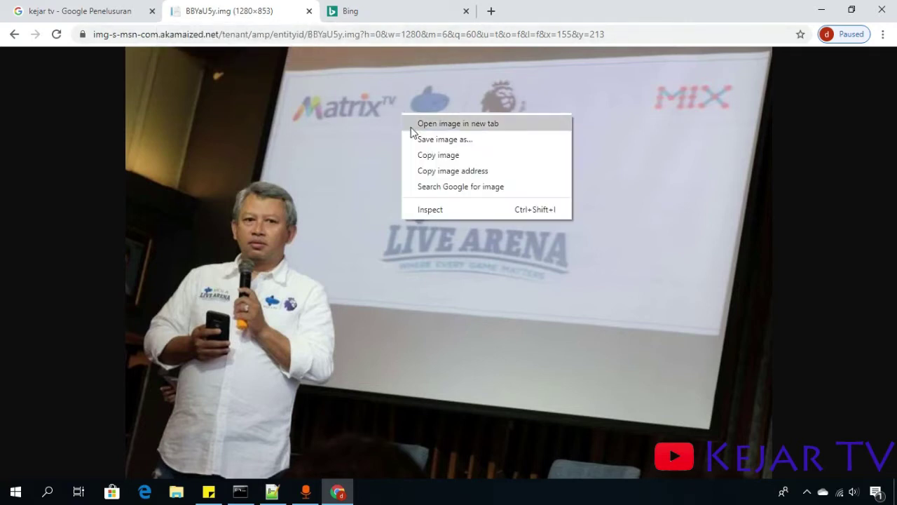
Save the 1280 × 853 photo to Downloads as JPEG BBYaU5y.jpg and check it in Photos
left_click(447, 142)
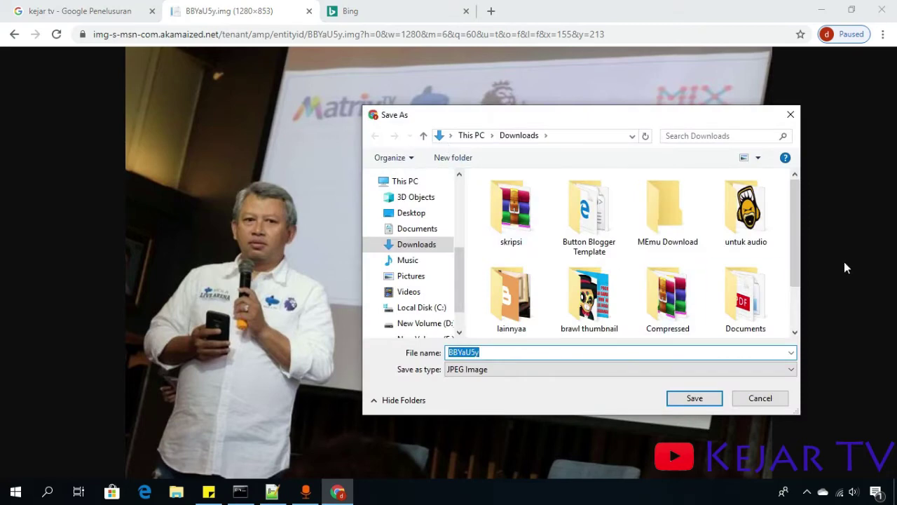
left_click(490, 372)
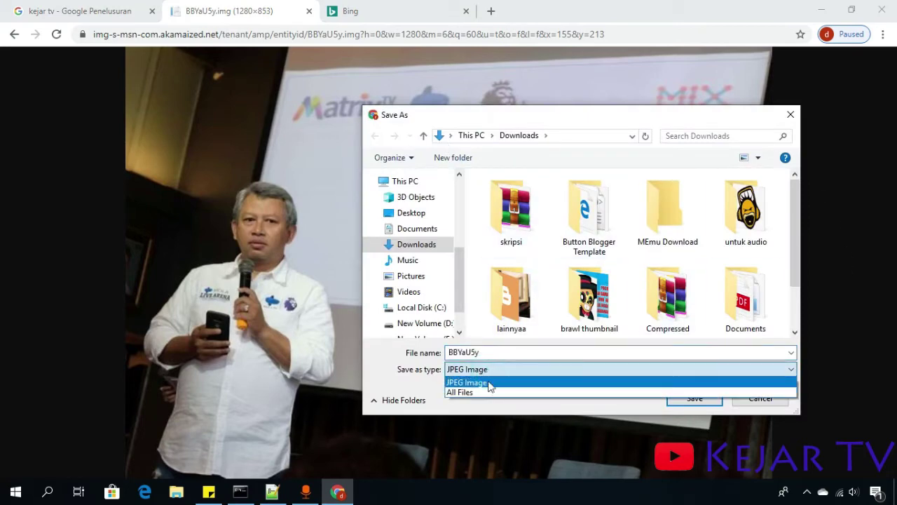
left_click(497, 351)
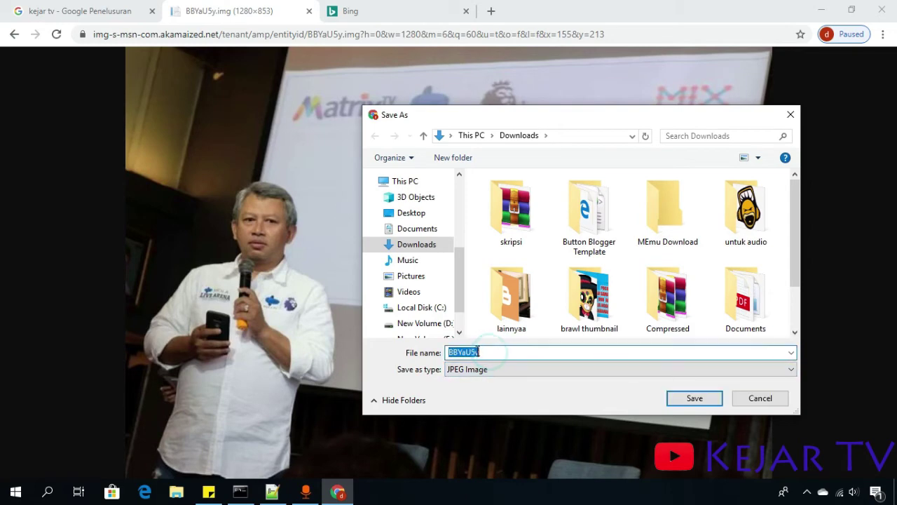
left_click(676, 398)
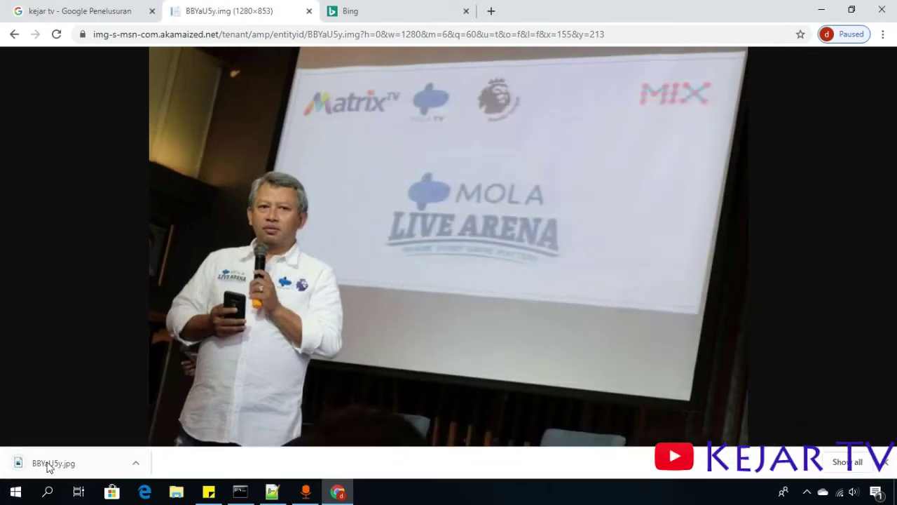
left_click(64, 474)
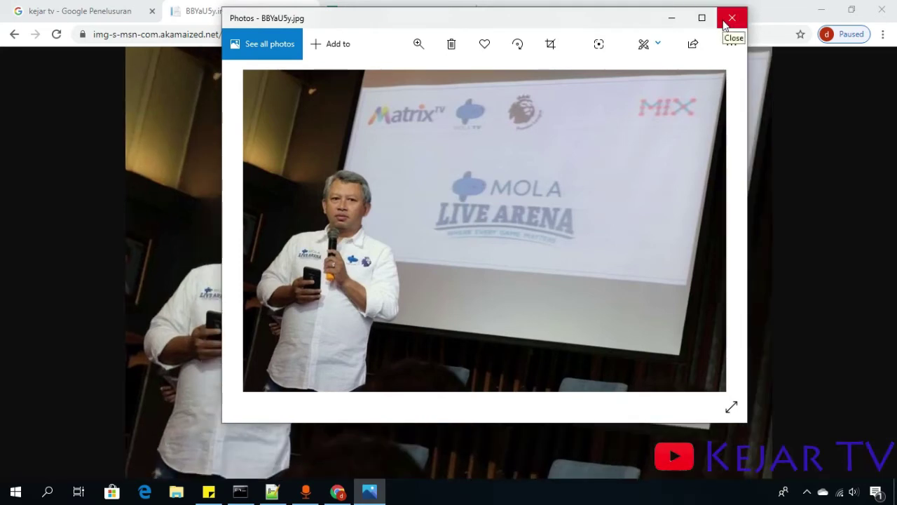
left_click(731, 19)
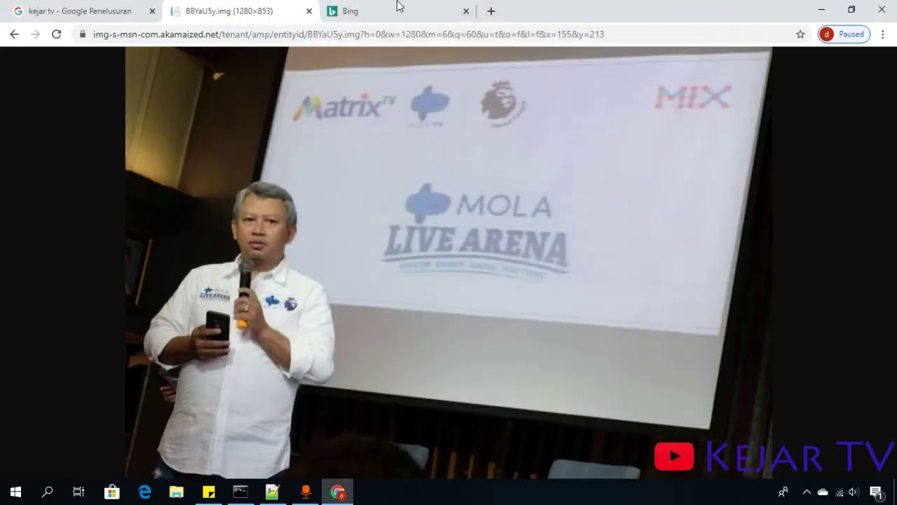
Close the photo tab and return to the Bing tab
left_click(308, 11)
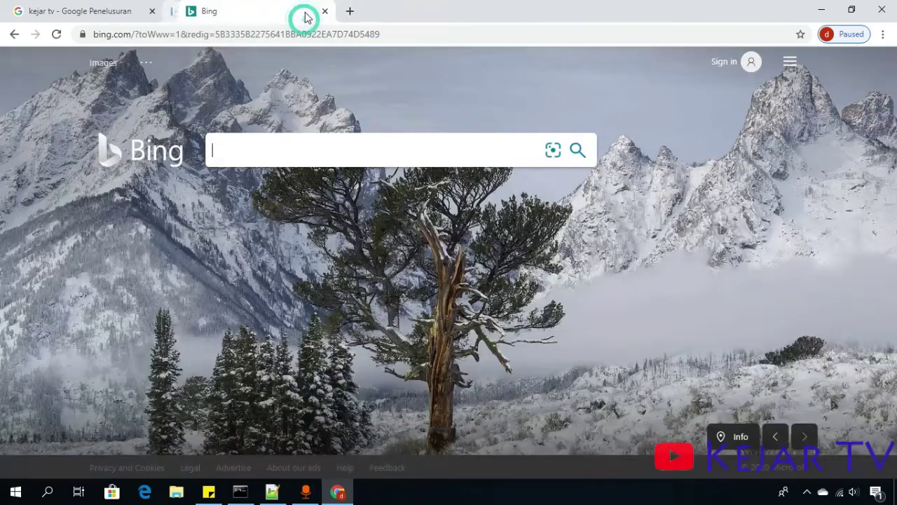
left_click(77, 11)
left_click(214, 9)
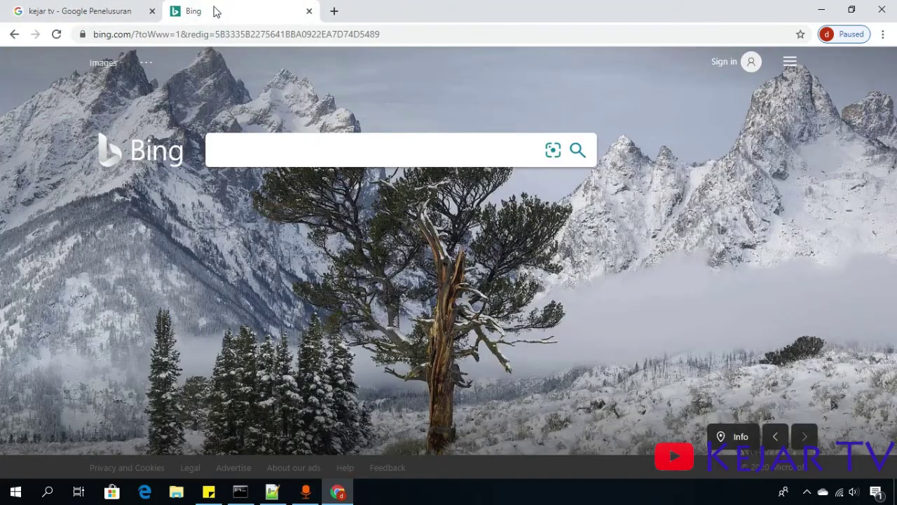
Search Bing for 'komputer' and show its image results
type("komput")
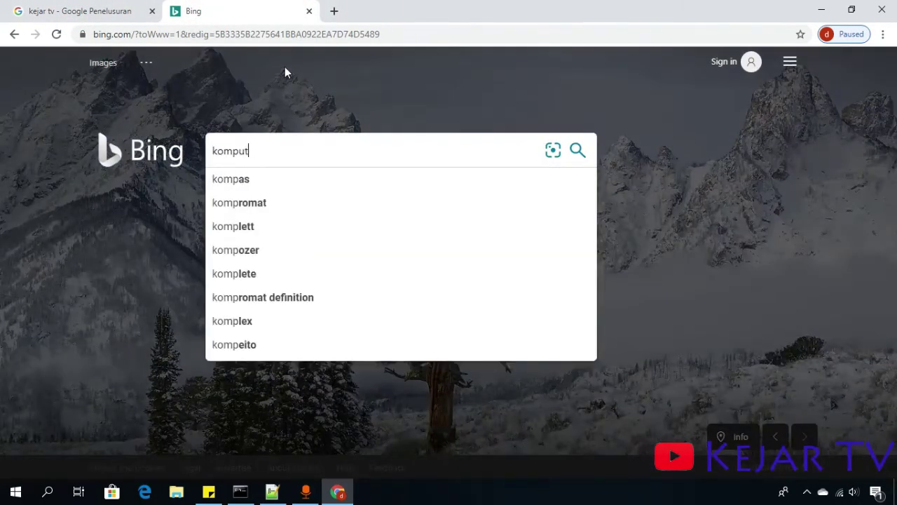
type("er")
key("Return")
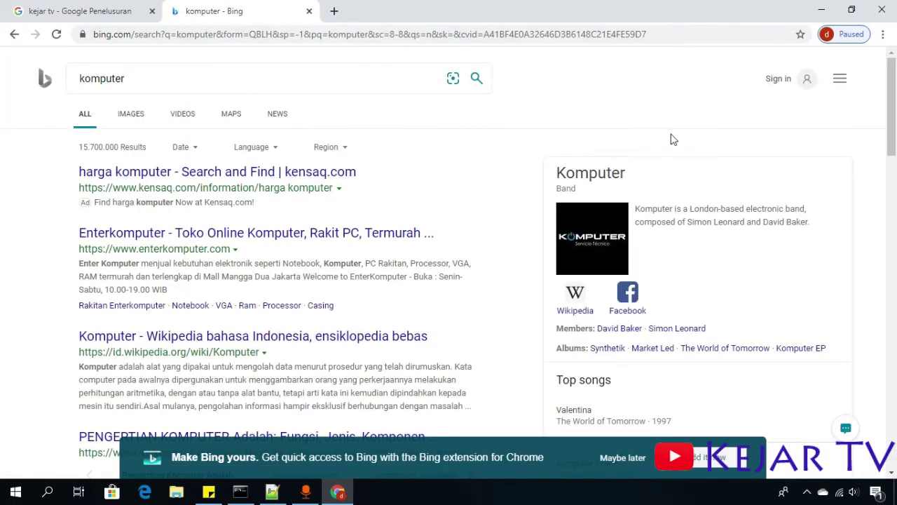
mouse_move(245, 78)
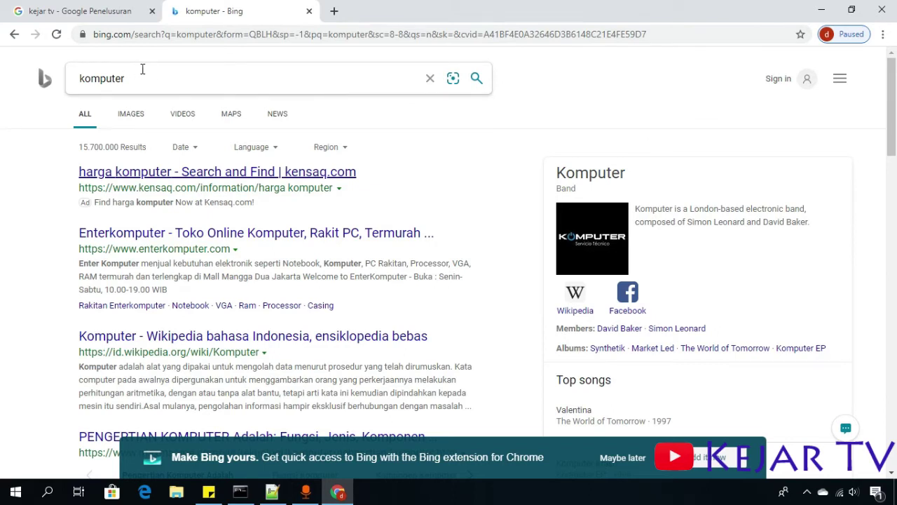
left_click(134, 116)
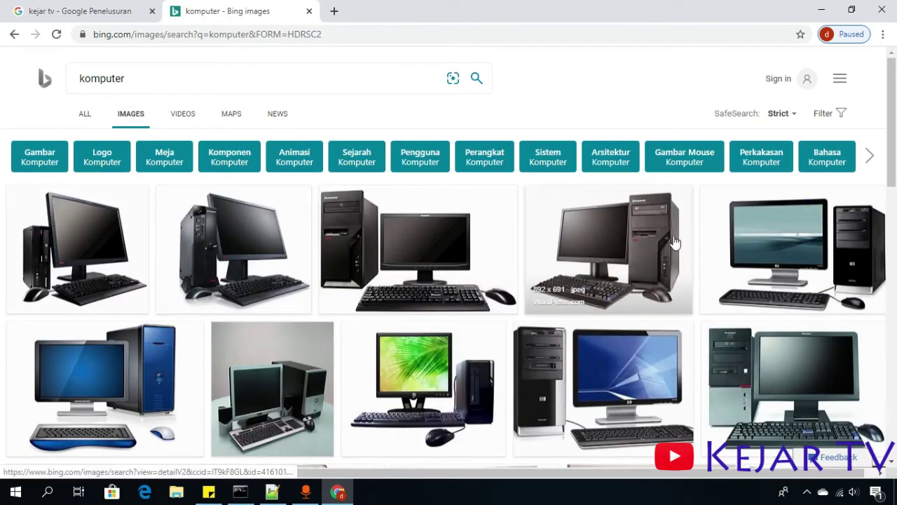
scroll(621, 400, "down", 3)
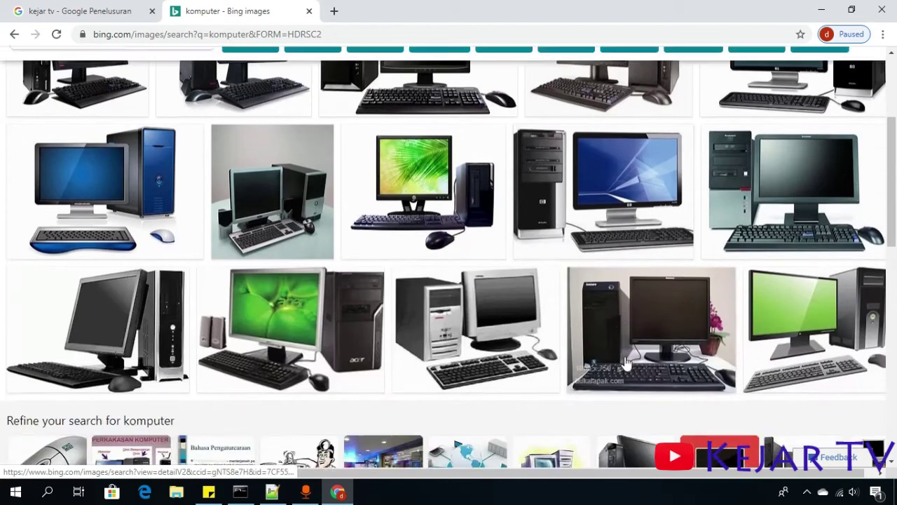
scroll(627, 362, "down", 3)
scroll(626, 357, "up", 3)
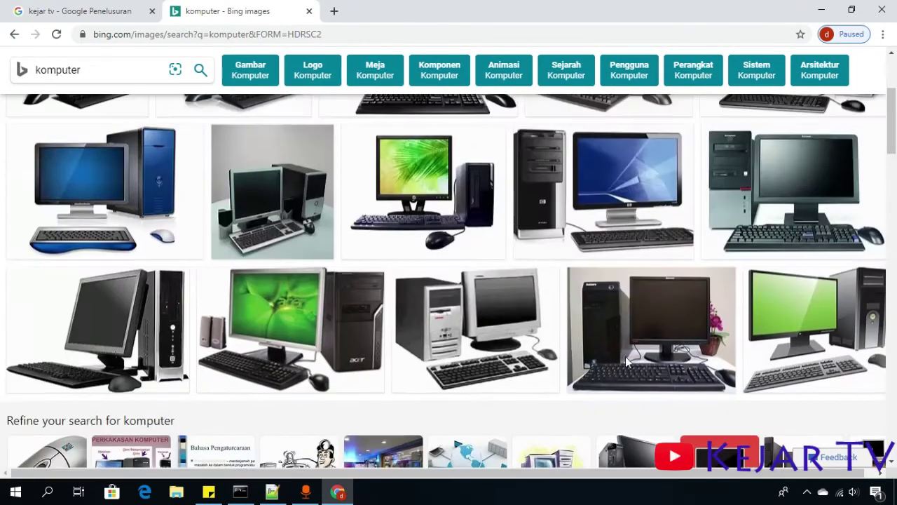
scroll(626, 357, "up", 3)
Save the Bing desktop computer picture to Downloads as gambar-komputer.jpg and check it in Photos
left_click(419, 255)
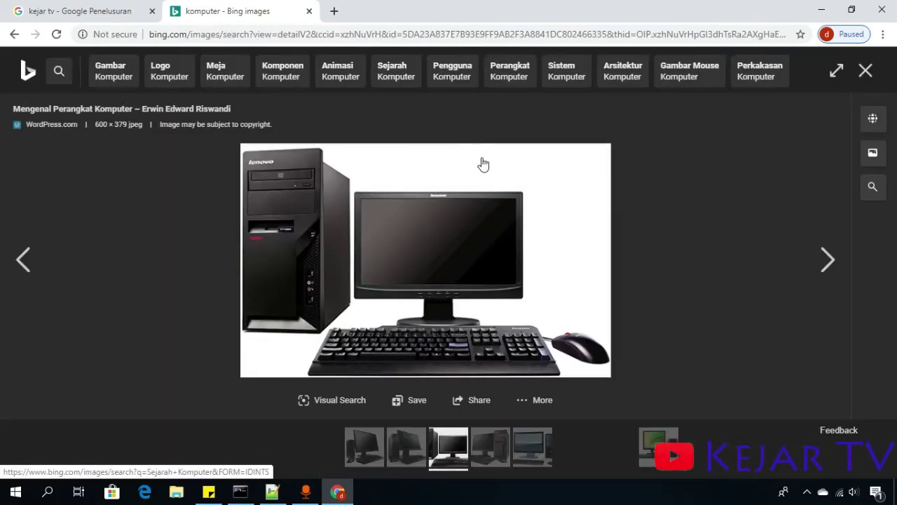
right_click(413, 212)
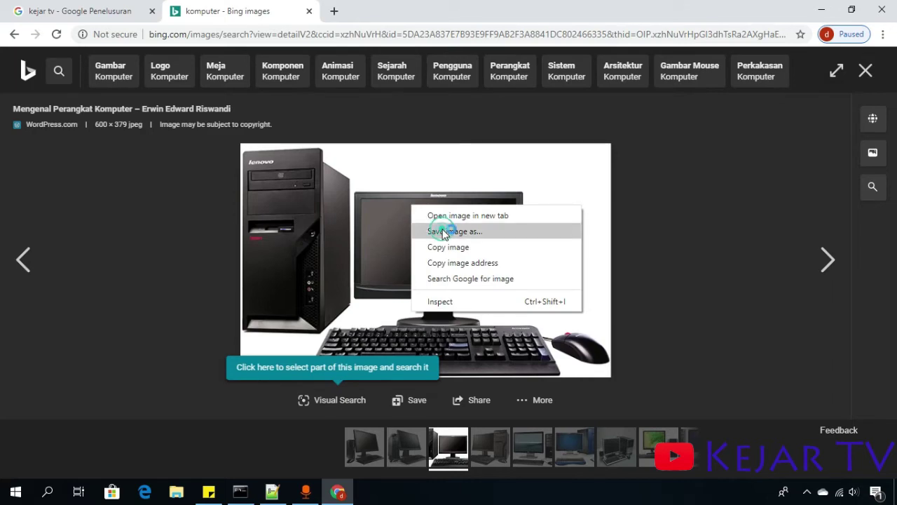
left_click(444, 231)
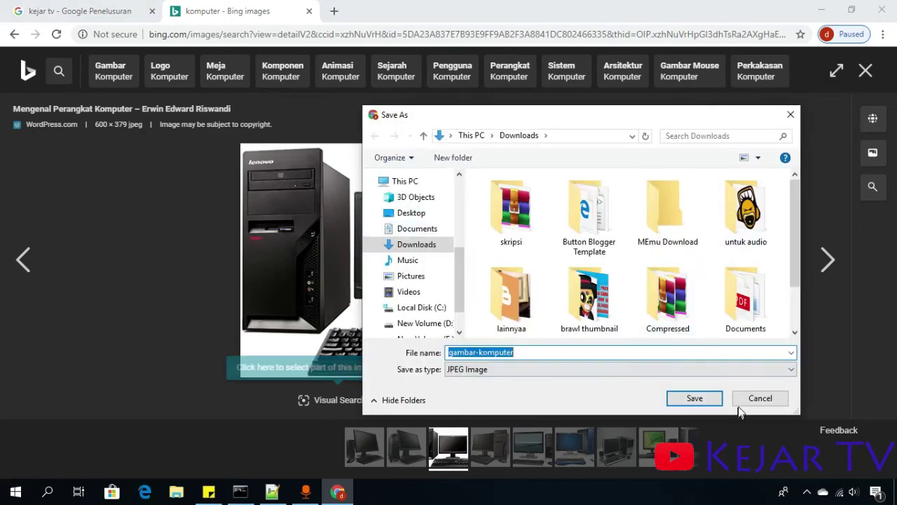
left_click(715, 398)
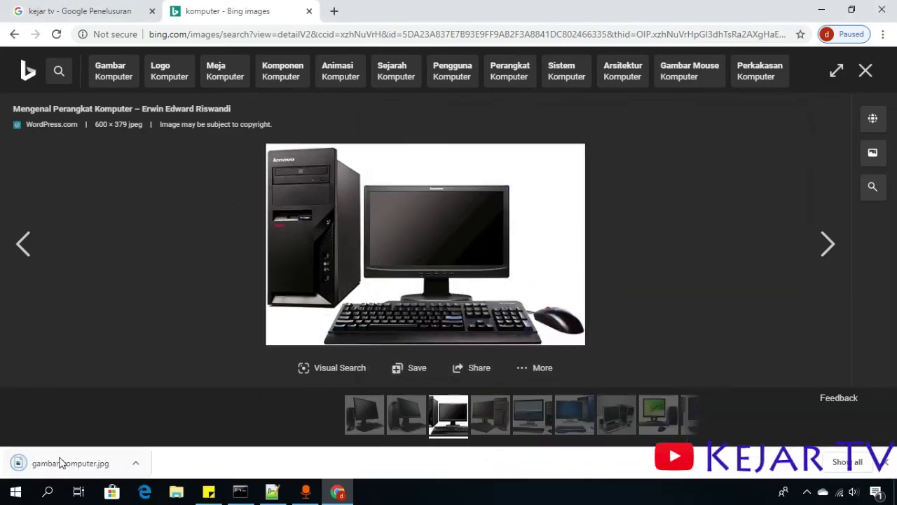
left_click(67, 465)
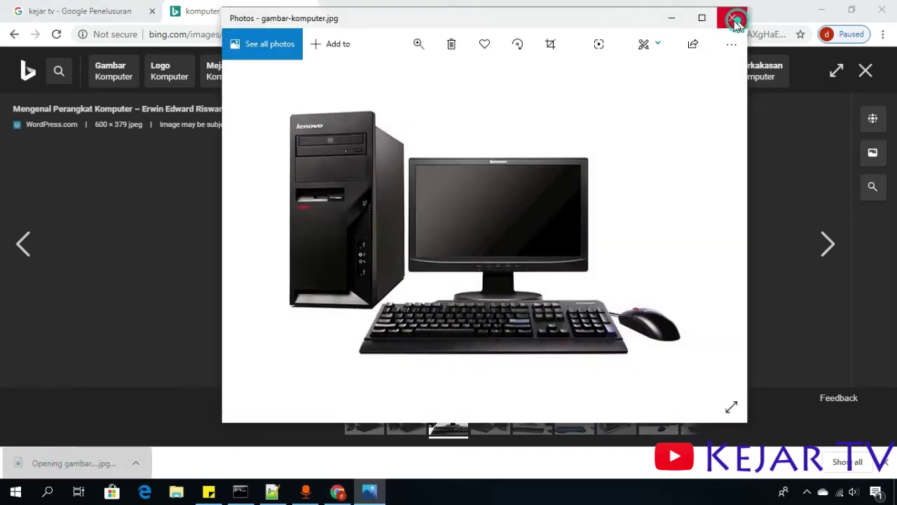
left_click(732, 17)
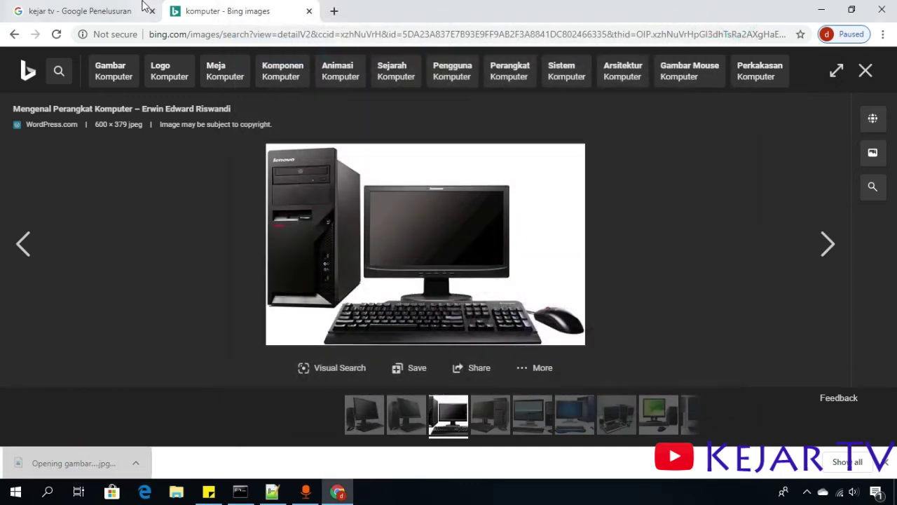
left_click(135, 8)
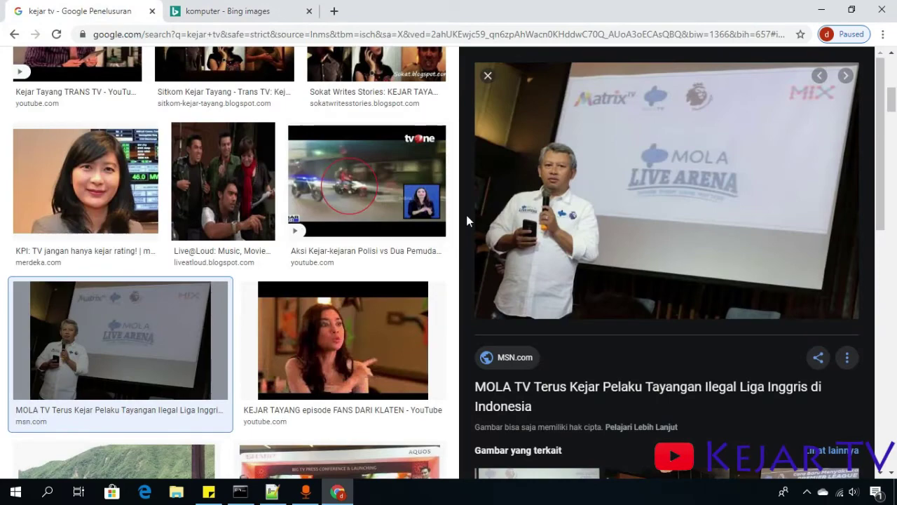
Close the large preview and look through the Settings, SafeSearch and More menus without changes
scroll(280, 211, "up", 2)
scroll(281, 210, "up", 2)
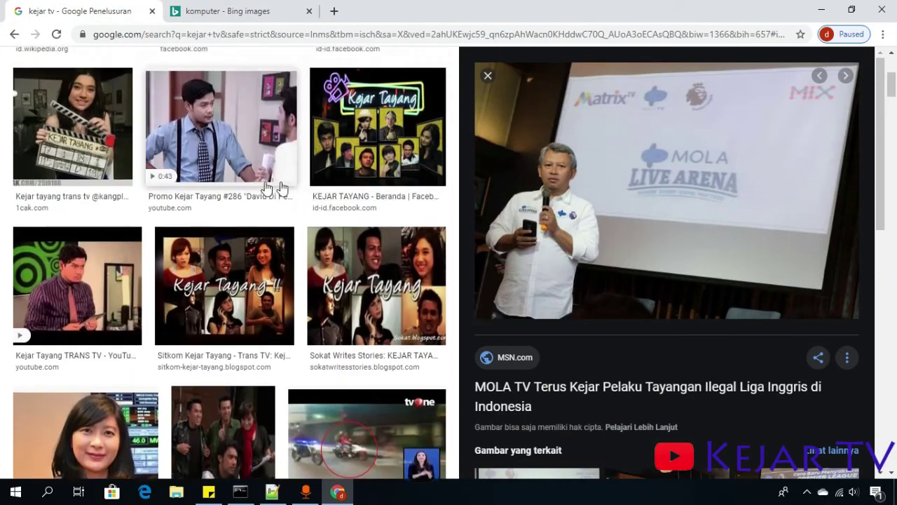
scroll(281, 211, "up", 2)
left_click(484, 77)
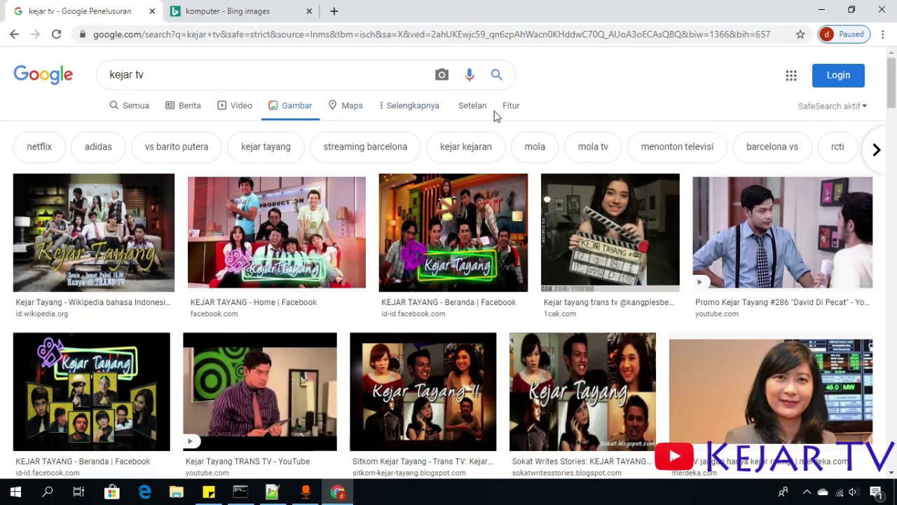
left_click(474, 107)
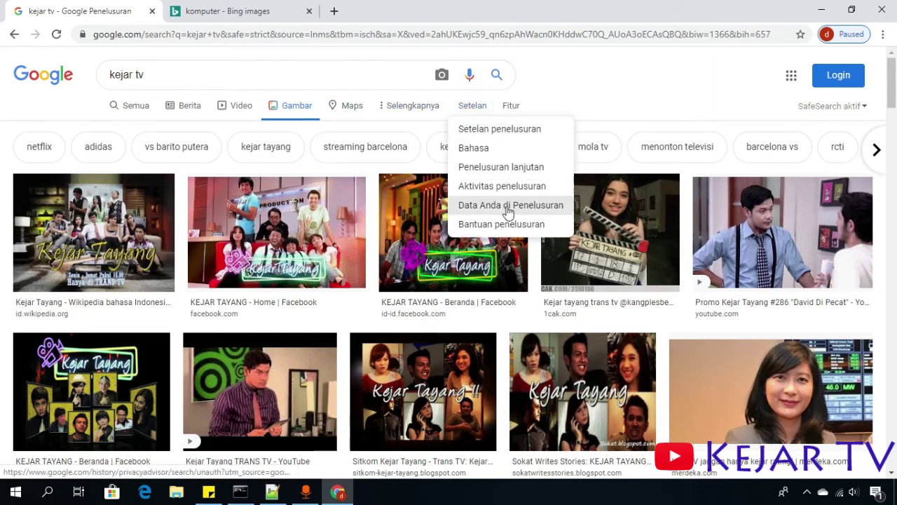
left_click(607, 96)
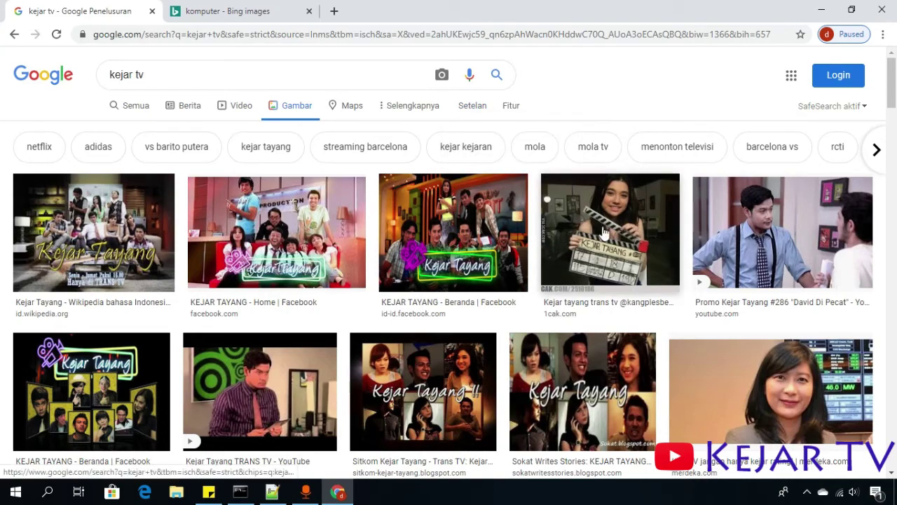
scroll(631, 98, "down", 3)
scroll(771, 109, "up", 3)
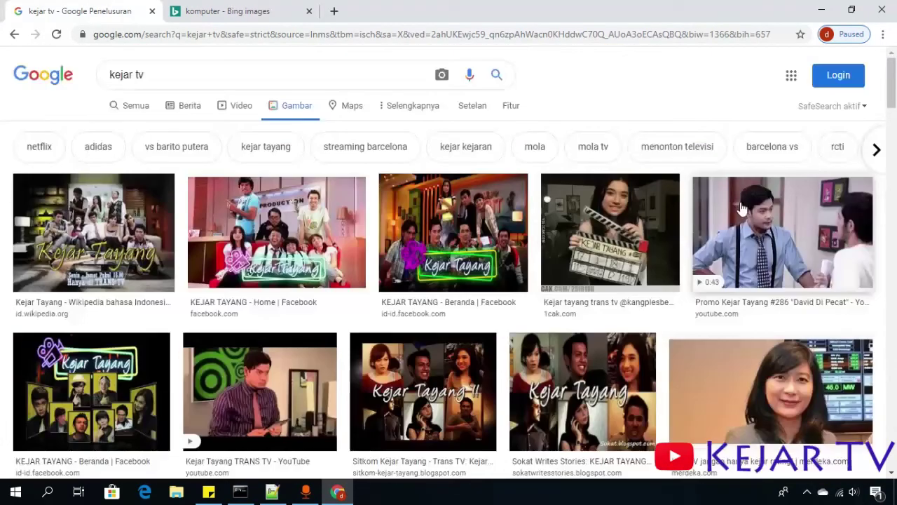
left_click(844, 110)
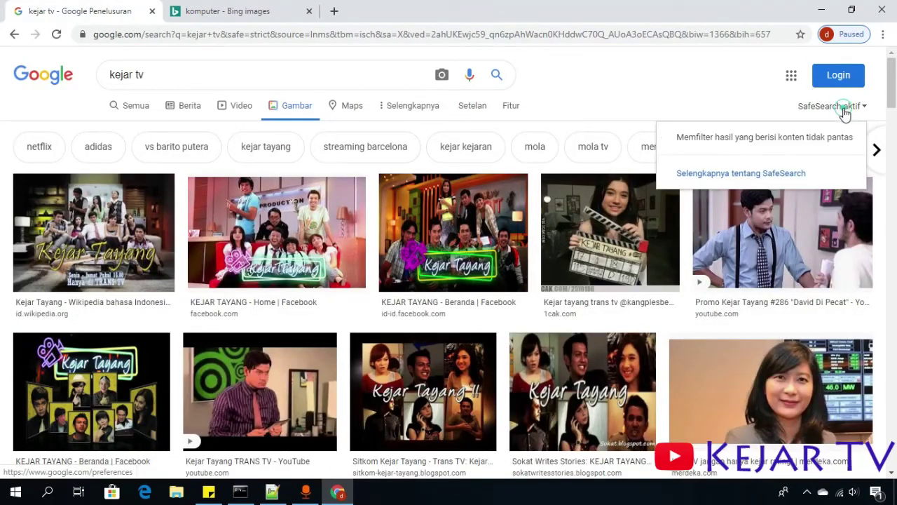
left_click(616, 95)
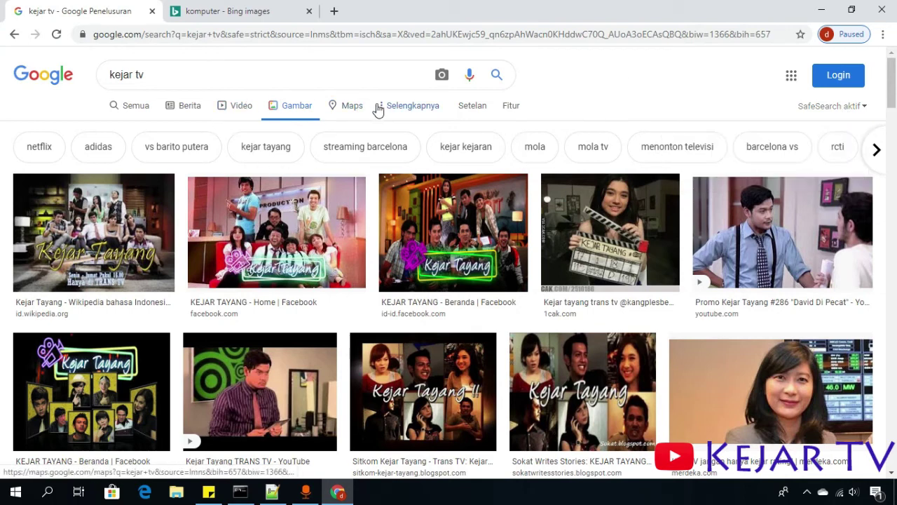
left_click(418, 107)
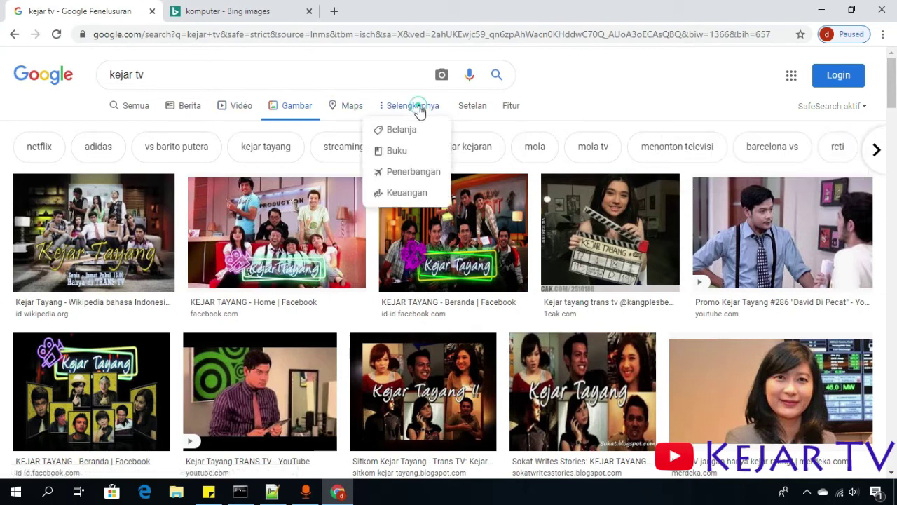
left_click(602, 102)
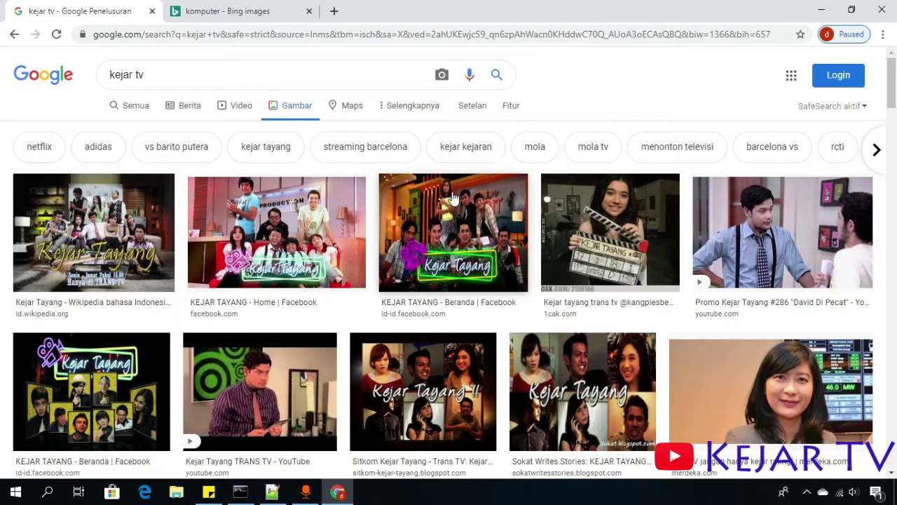
Narrow the kejar tv images to 'stasiun televisi' and return to the Bing komputer images
left_click(875, 150)
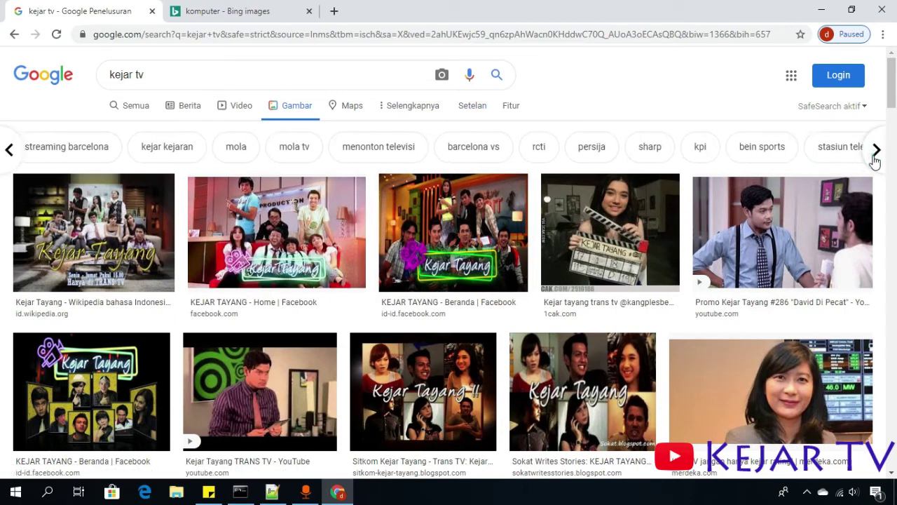
left_click(871, 156)
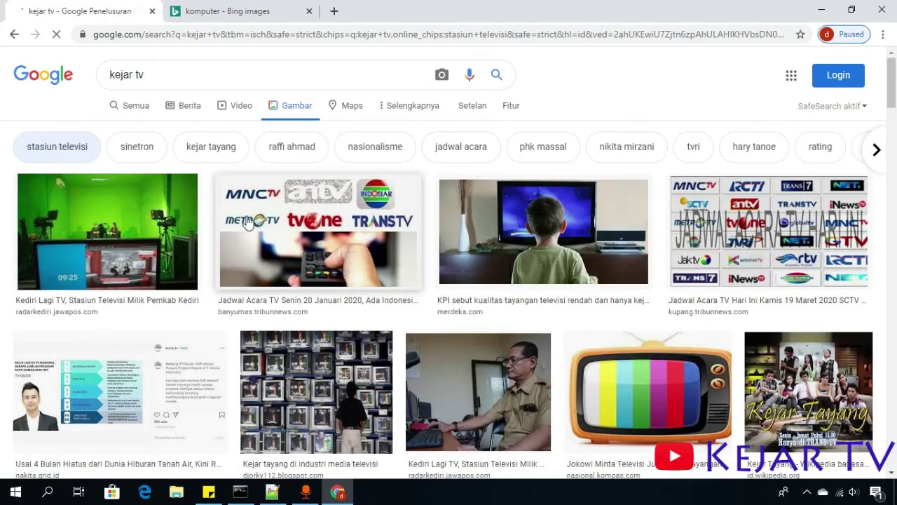
left_click(247, 10)
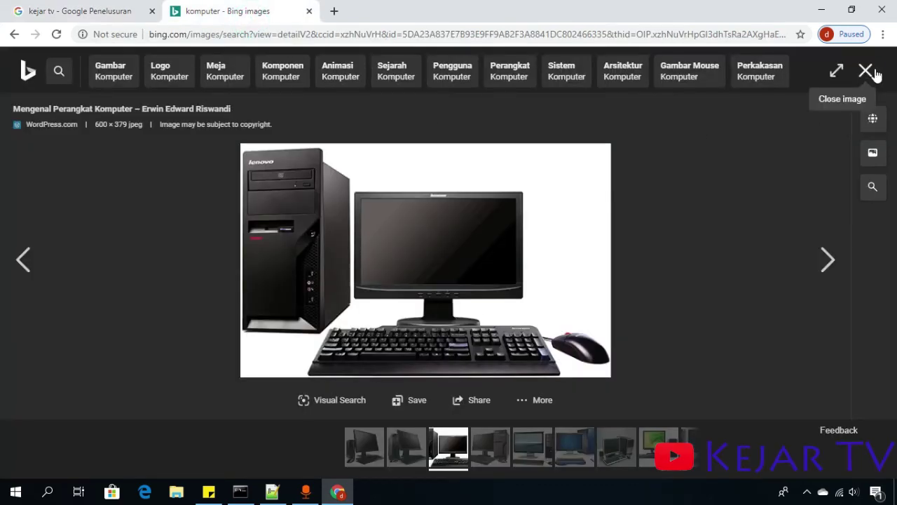
Close the single-image view and show the filter options on Bing's komputer image results
left_click(865, 71)
left_click(825, 112)
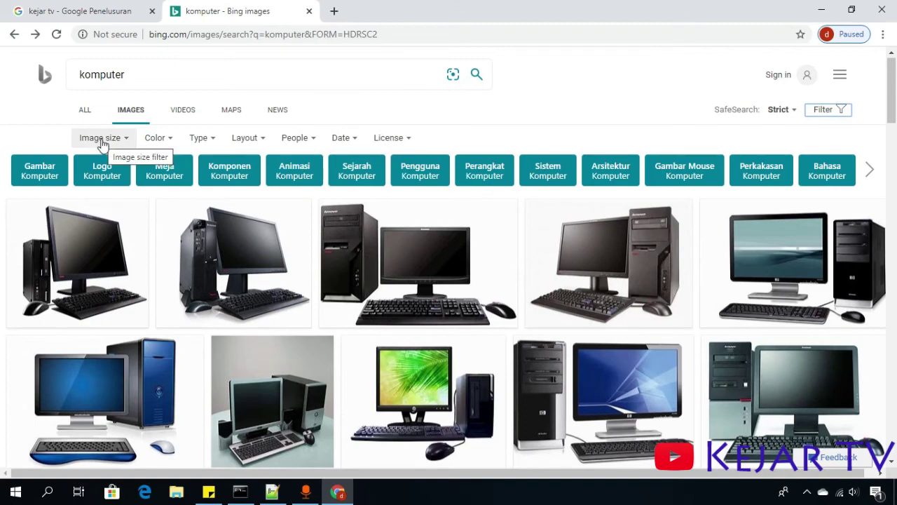
left_click(84, 7)
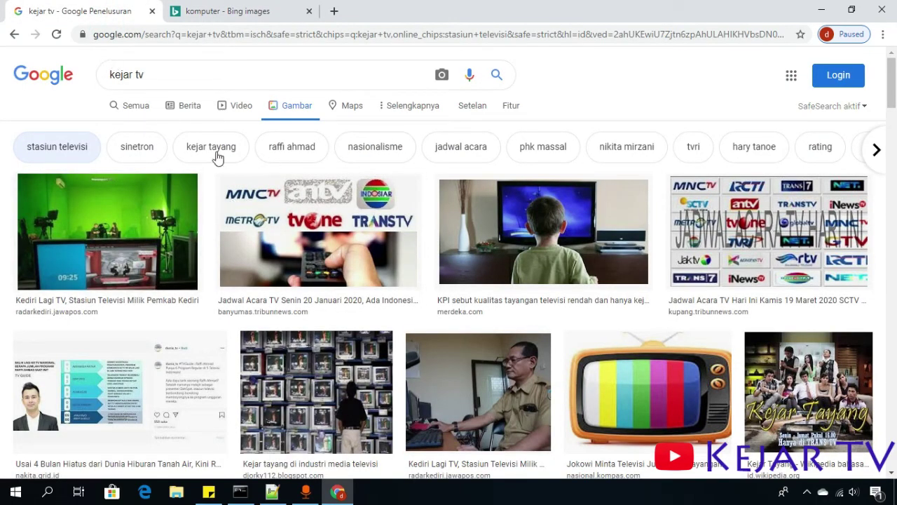
left_click(258, 10)
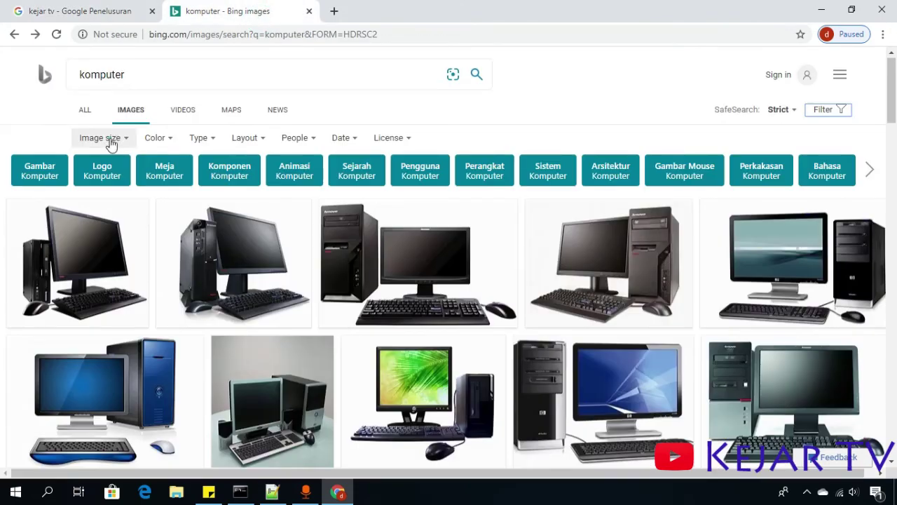
Set Image size to Large and scroll through the filtered komputer results
left_click(112, 142)
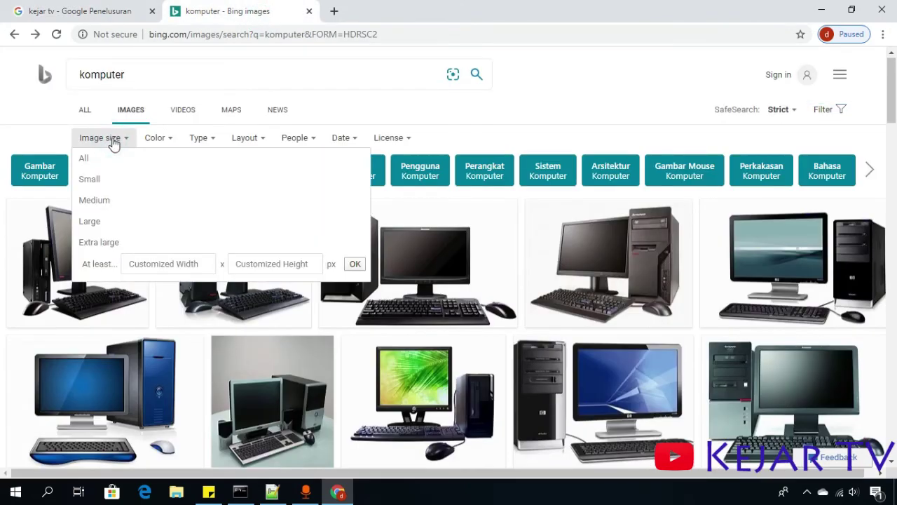
left_click(102, 228)
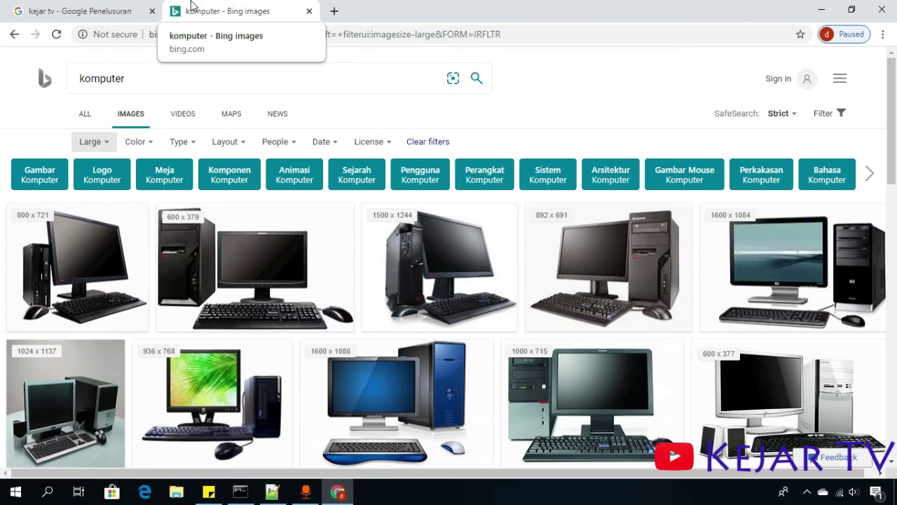
scroll(461, 227, "down", 1)
scroll(460, 227, "down", 2)
scroll(462, 226, "down", 3)
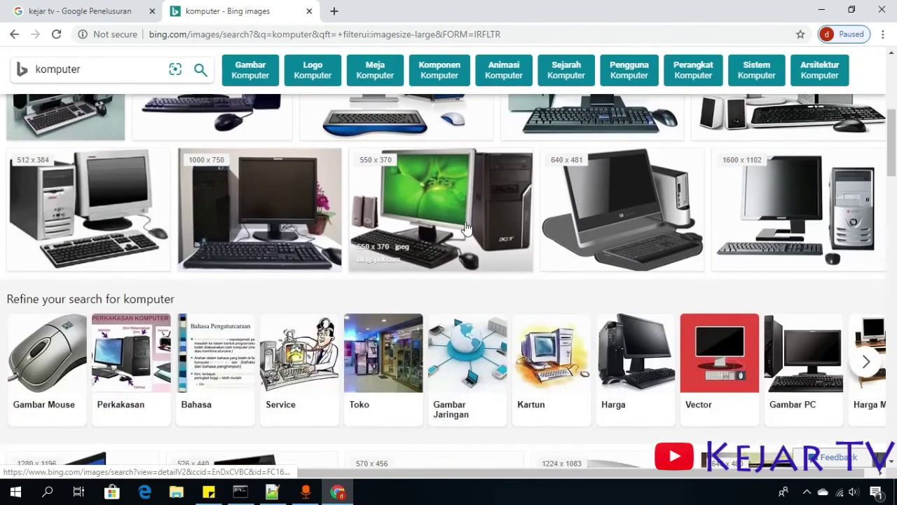
scroll(466, 228, "down", 3)
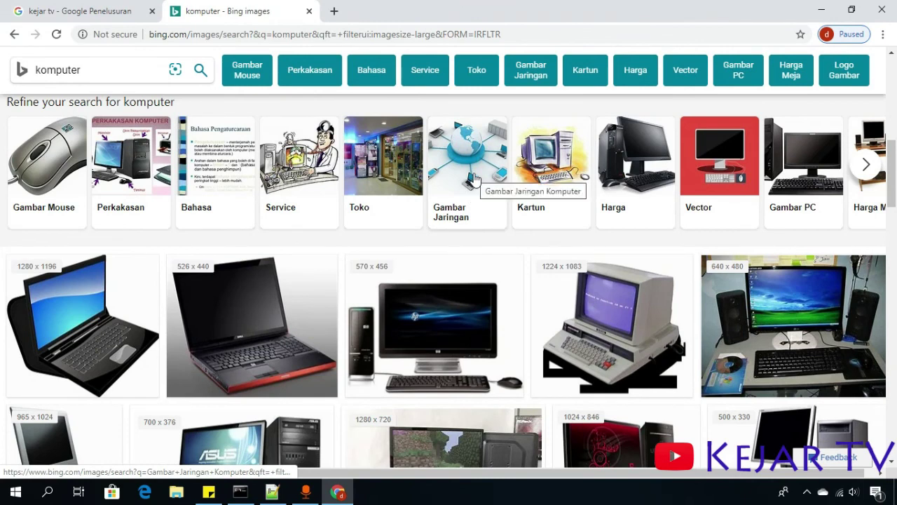